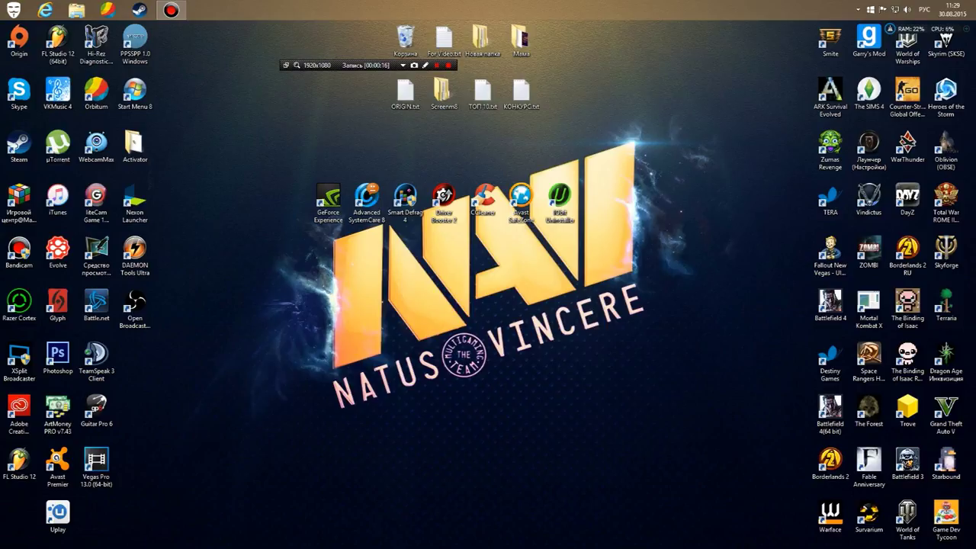
# Move the Razer Cortex shortcut to the end of the central utility row.
pyautogui.moveTo(20, 302); pyautogui.dragTo(598, 199)
pyautogui.moveTo(305, 290); pyautogui.dragTo(305, 290)
pyautogui.moveTo(241, 334); pyautogui.dragTo(684, 154)
pyautogui.moveTo(587, 173); pyautogui.dragTo(291, 239)
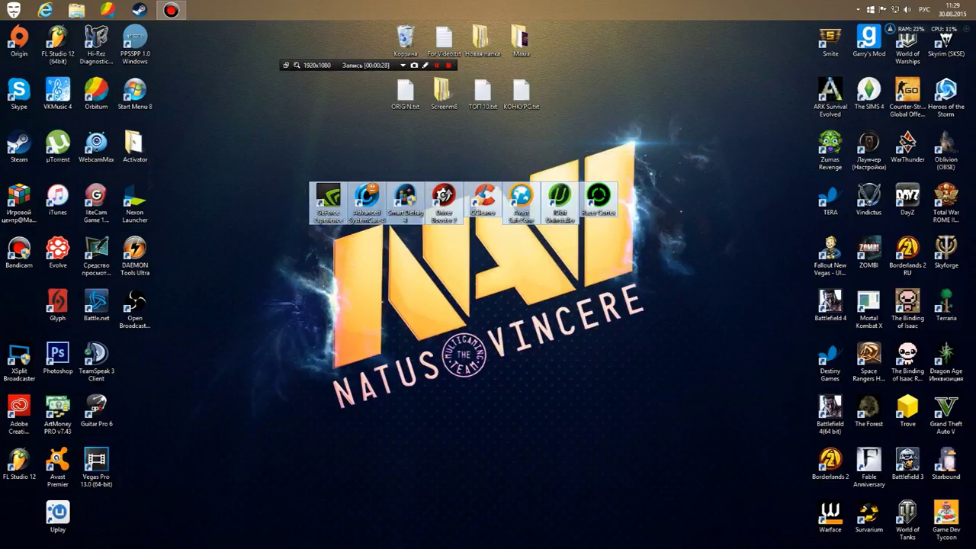
pyautogui.click(292, 239)
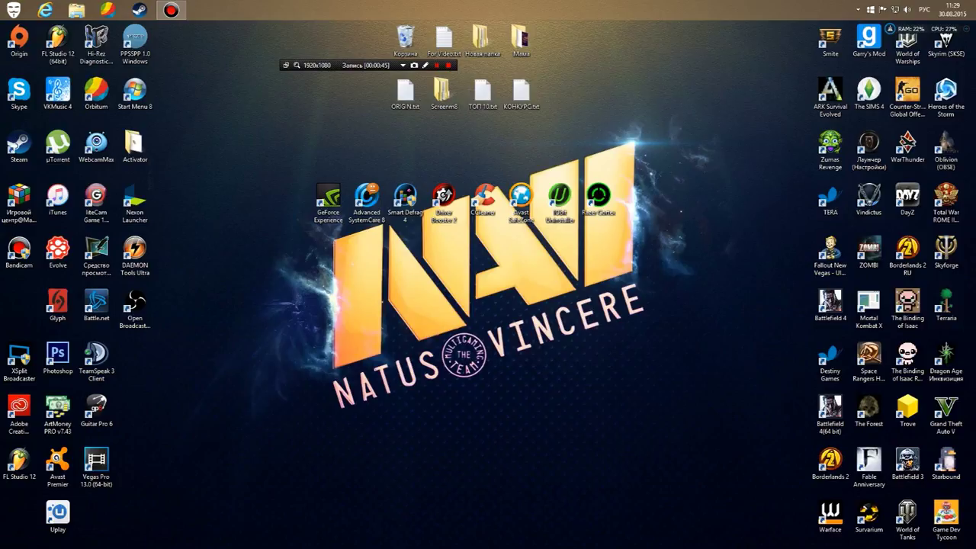
# Reorder the row so Driver Booster 2 and Avast SafeZone follow GeForce Experience.
pyautogui.moveTo(285, 267); pyautogui.dragTo(348, 162)
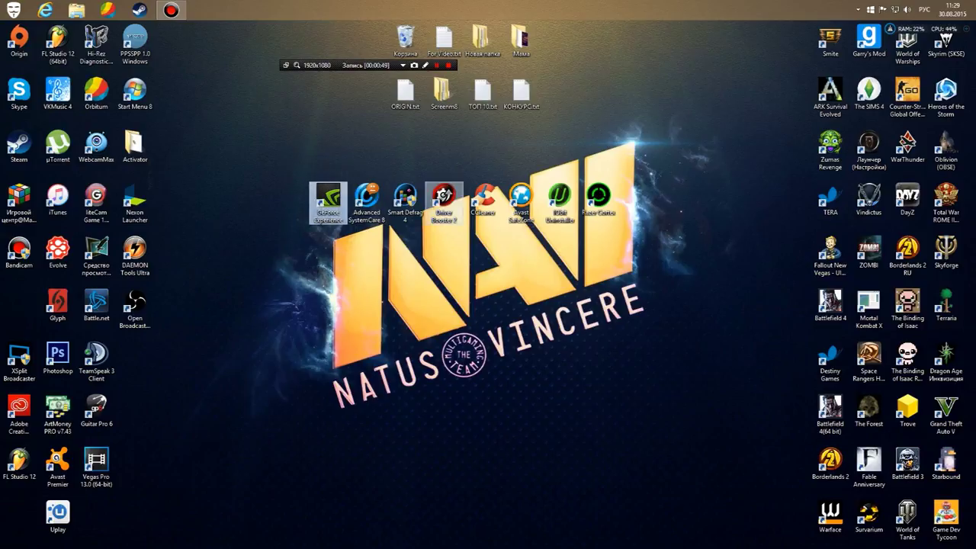
pyautogui.click(443, 200)
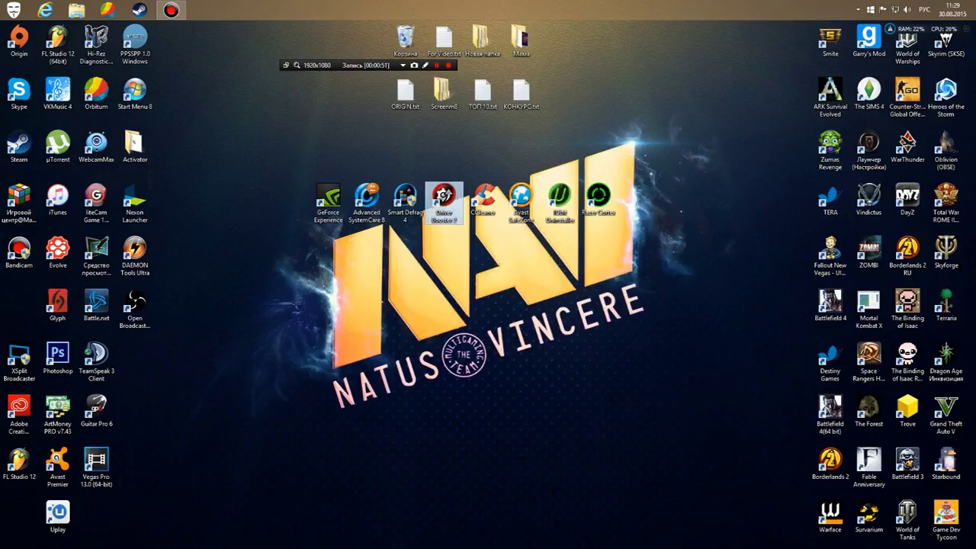
pyautogui.moveTo(367, 201); pyautogui.dragTo(444, 252)
pyautogui.moveTo(443, 201); pyautogui.dragTo(366, 201)
pyautogui.moveTo(444, 252); pyautogui.dragTo(444, 201)
pyautogui.moveTo(405, 201); pyautogui.dragTo(482, 254)
pyautogui.moveTo(521, 201); pyautogui.dragTo(405, 201)
pyautogui.moveTo(482, 255); pyautogui.dragTo(521, 200)
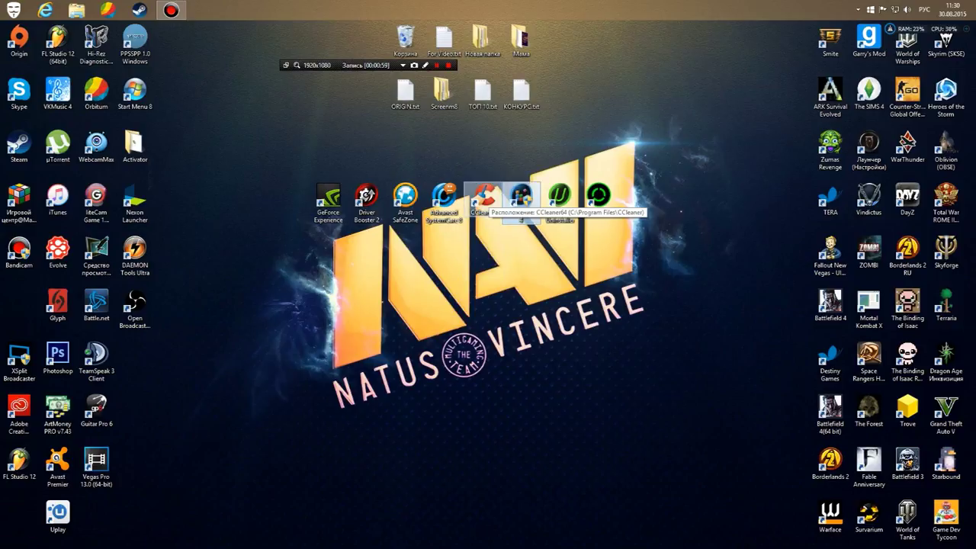
# Move the Uplay shortcut into the left column of desktop icons.
pyautogui.moveTo(282, 147); pyautogui.dragTo(387, 269)
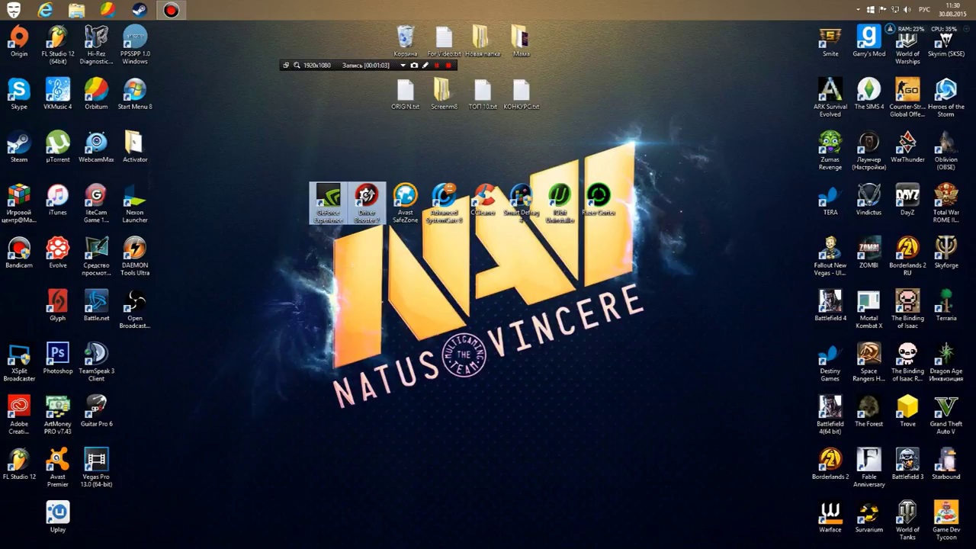
pyautogui.moveTo(302, 258); pyautogui.dragTo(393, 166)
pyautogui.moveTo(57, 512); pyautogui.dragTo(9, 313)
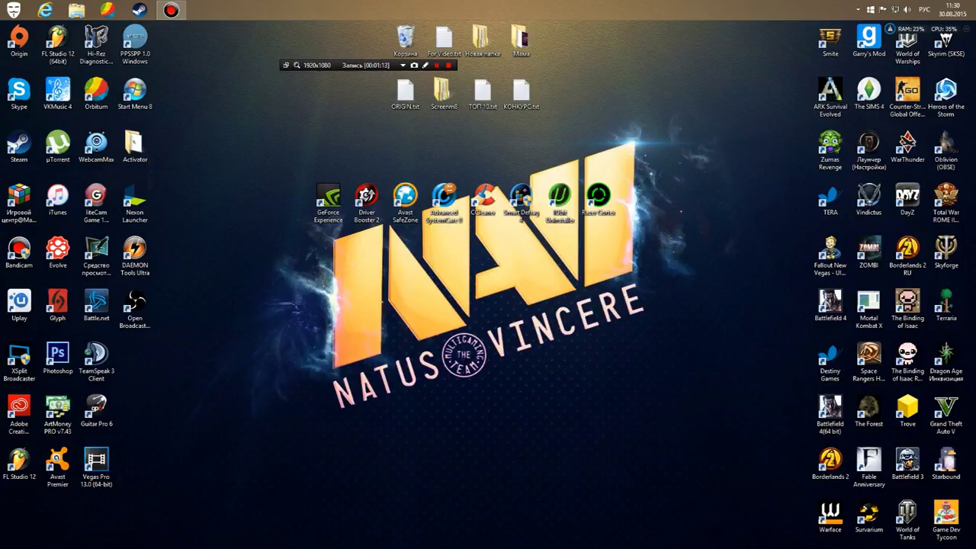
# Launch Driver Booster 2 from its desktop shortcut.
pyautogui.moveTo(378, 178); pyautogui.dragTo(386, 168)
pyautogui.moveTo(310, 252); pyautogui.dragTo(386, 165)
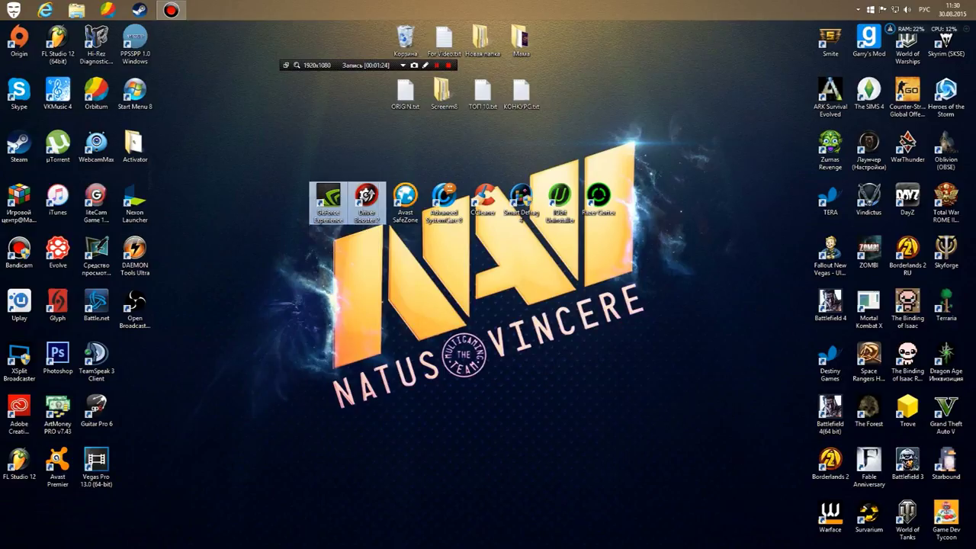
pyautogui.click(328, 199)
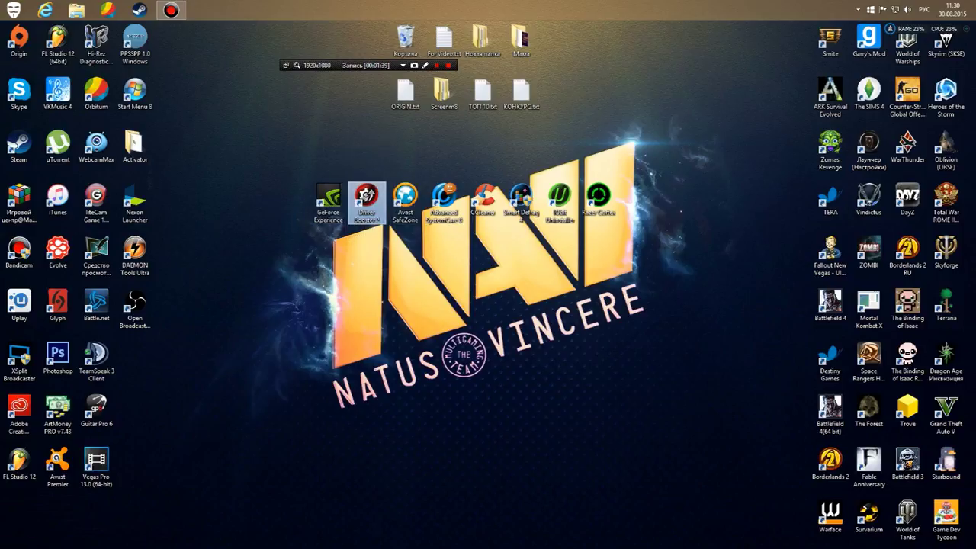
pyautogui.doubleClick(367, 199)
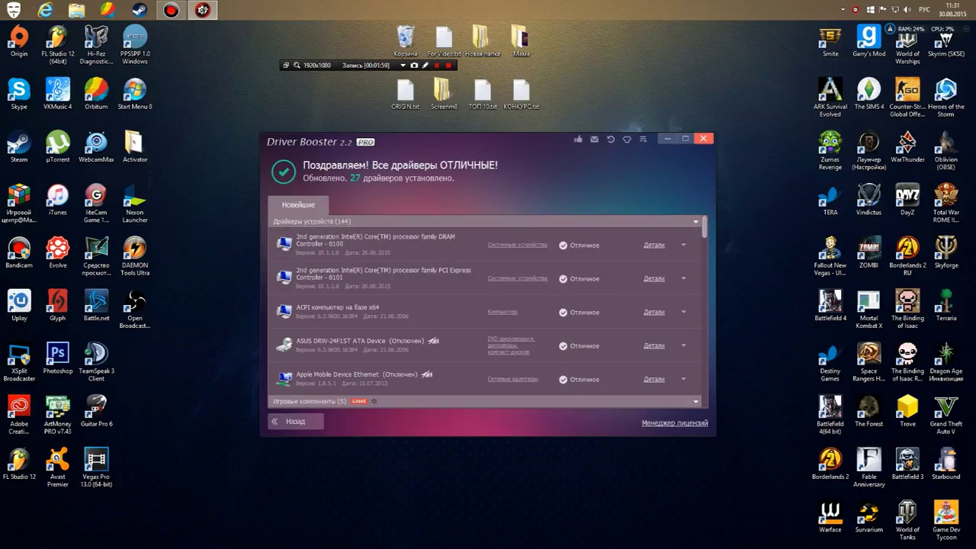
pyautogui.click(703, 138)
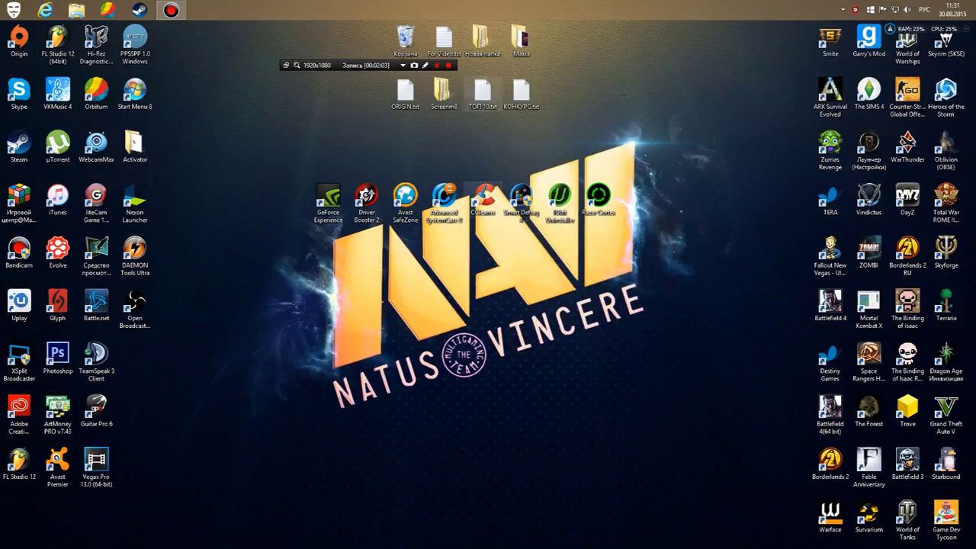
pyautogui.moveTo(395, 317); pyautogui.dragTo(414, 172)
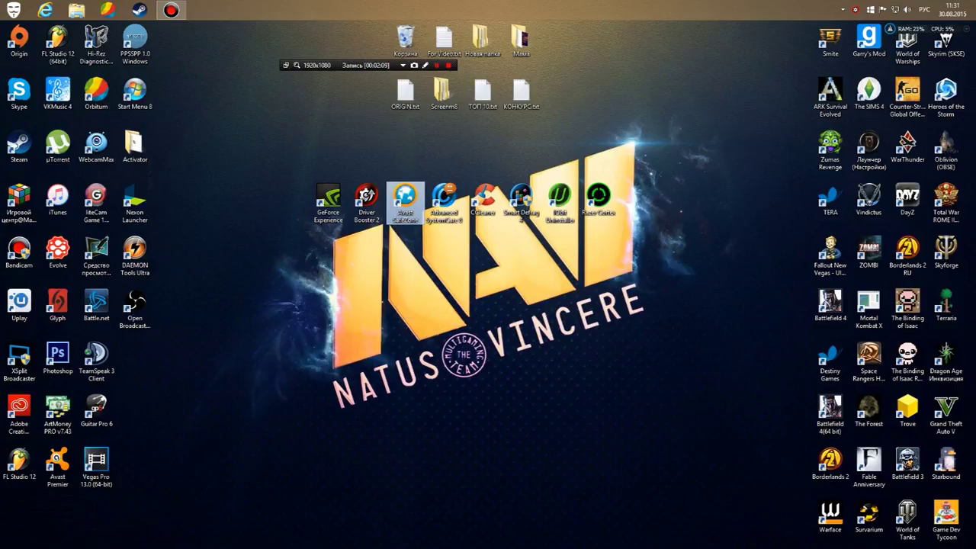
pyautogui.moveTo(395, 258); pyautogui.dragTo(418, 162)
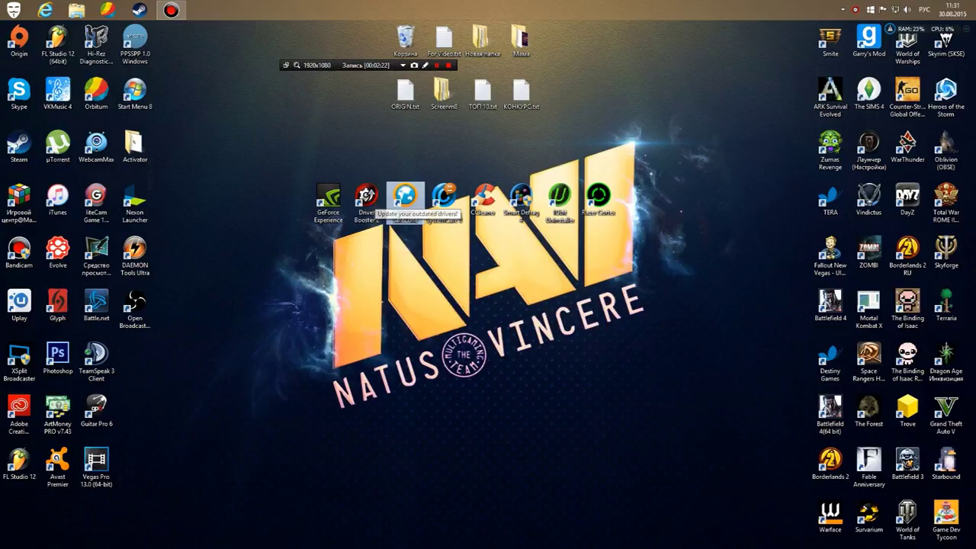
pyautogui.moveTo(398, 256); pyautogui.dragTo(413, 222)
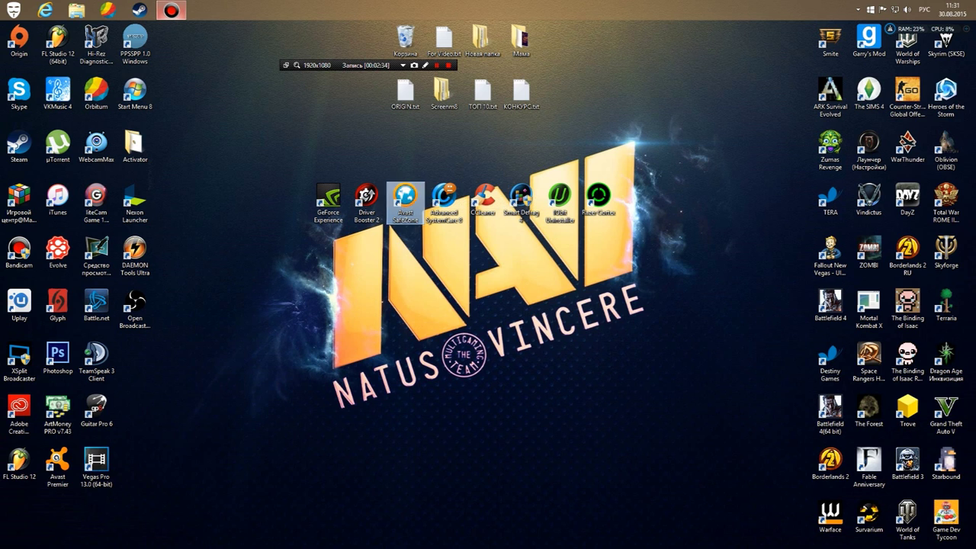
pyautogui.click(171, 9)
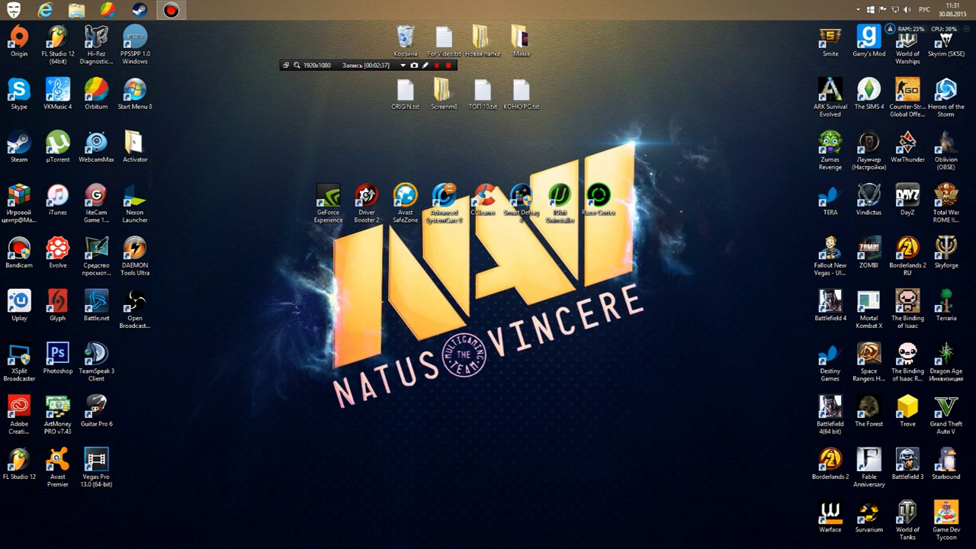
pyautogui.moveTo(412, 250); pyautogui.dragTo(422, 163)
pyautogui.click(421, 163)
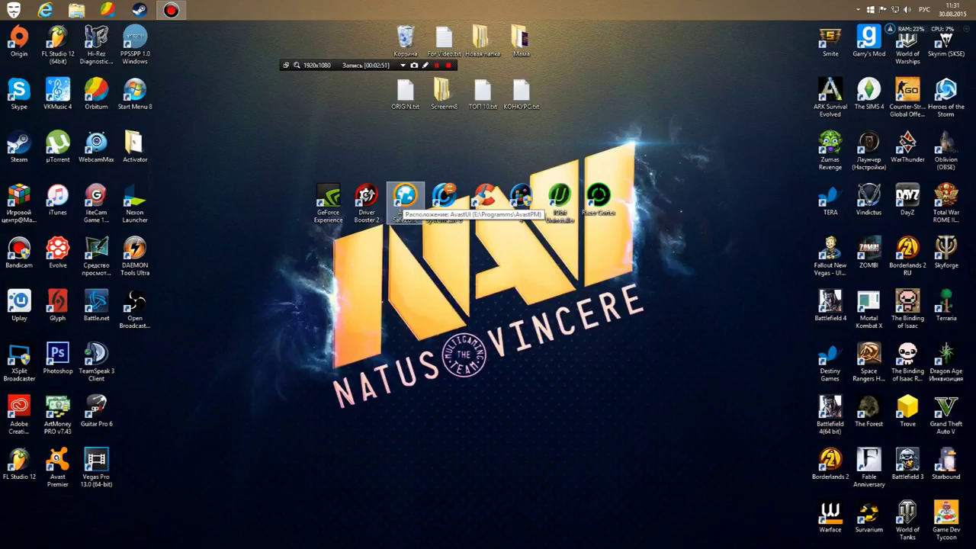
pyautogui.moveTo(394, 194); pyautogui.dragTo(416, 255)
pyautogui.click(416, 255)
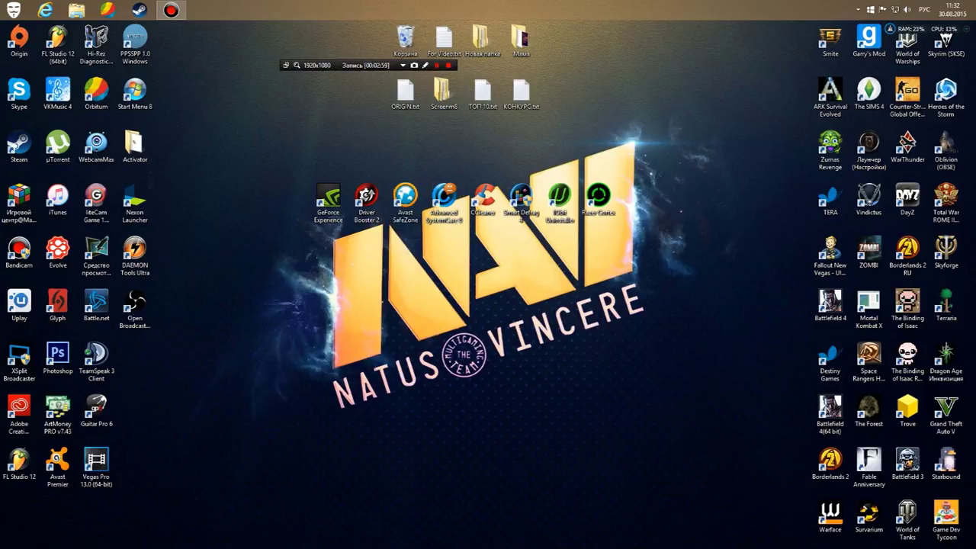
pyautogui.moveTo(438, 274); pyautogui.dragTo(523, 200)
pyautogui.click(488, 244)
pyautogui.moveTo(522, 238); pyautogui.dragTo(436, 155)
pyautogui.click(444, 200)
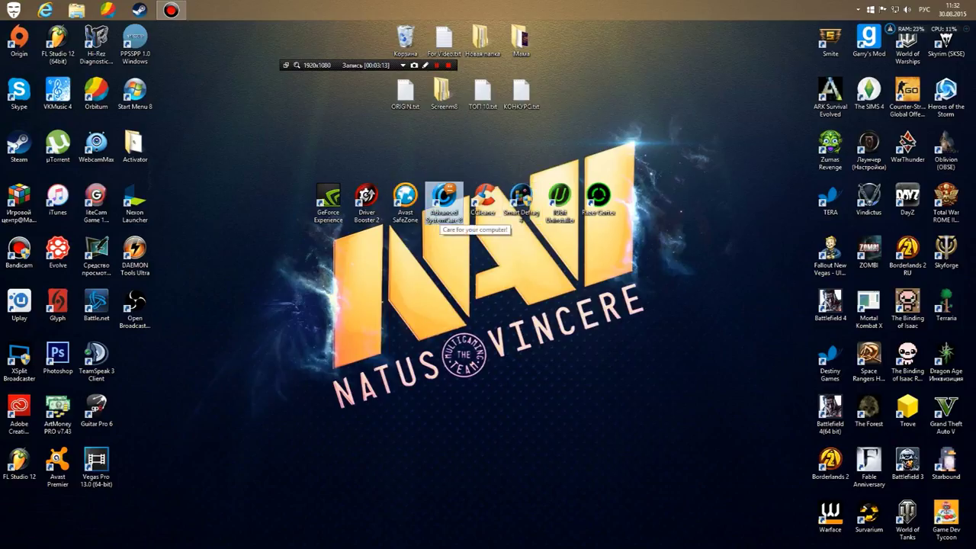
pyautogui.doubleClick(444, 200)
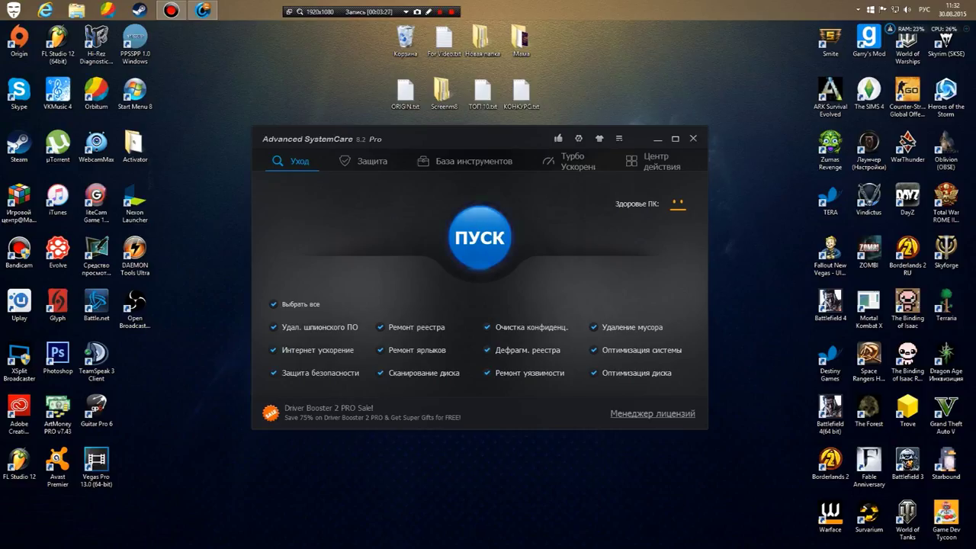
# Start the PC care scan, then browse the Защита and База инструментов sections.
pyautogui.click(480, 238)
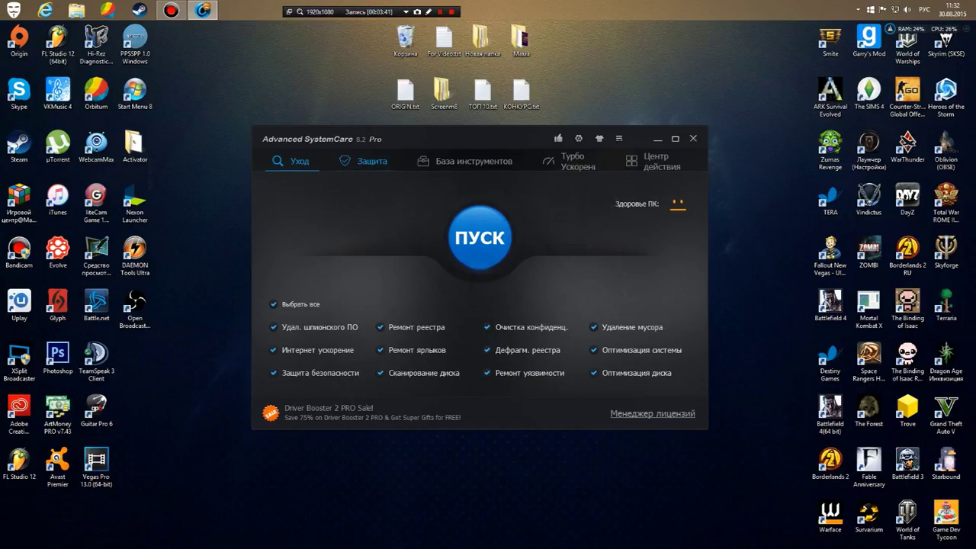
pyautogui.click(365, 161)
pyautogui.scroll(-2, 477, 289)
pyautogui.scroll(2, 476, 290)
pyautogui.click(465, 161)
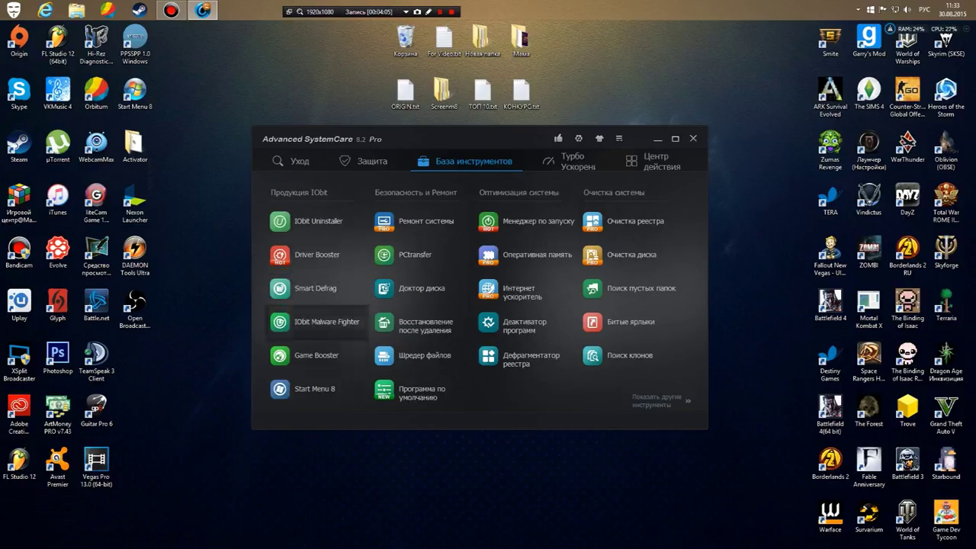
# Browse the Турбо Ускорение section, then close Advanced SystemCare.
pyautogui.click(570, 161)
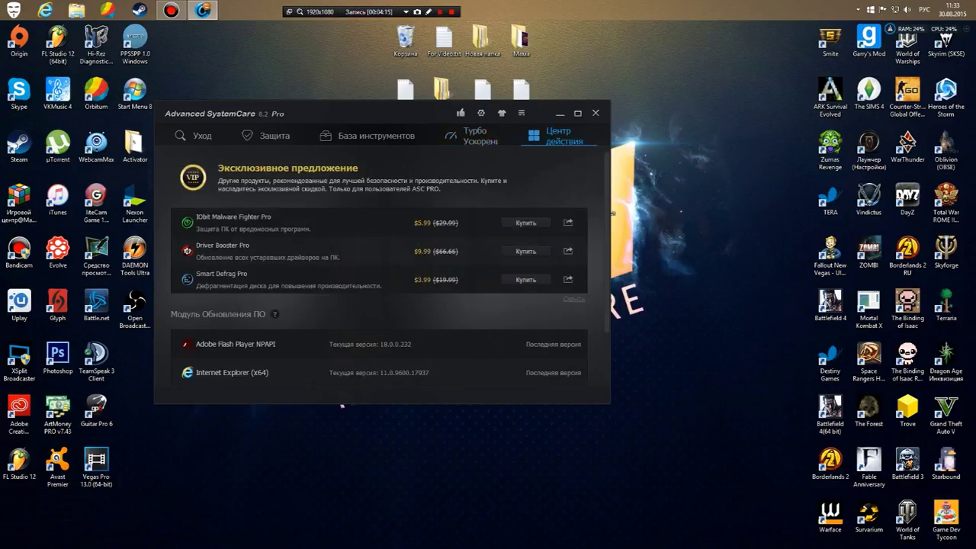
pyautogui.scroll(-2, 381, 290)
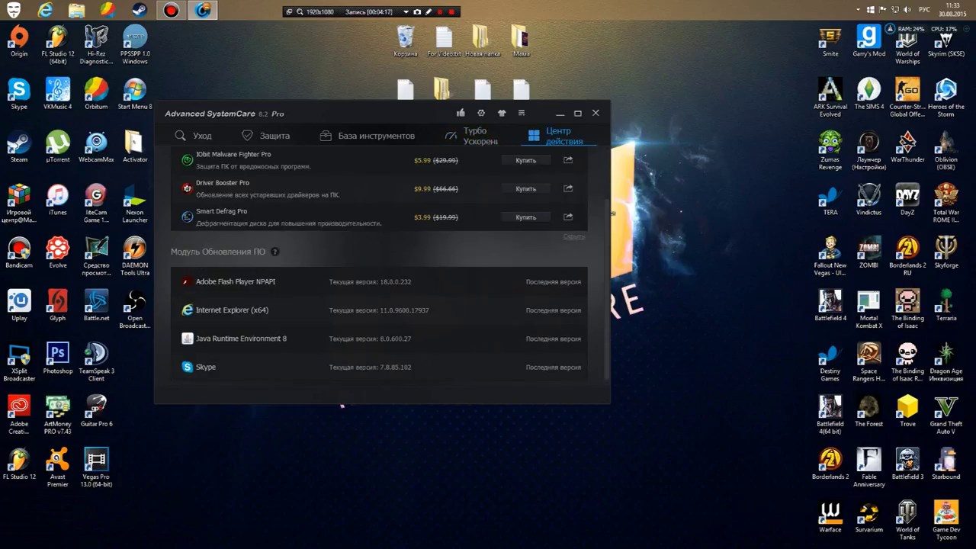
pyautogui.scroll(2, 379, 274)
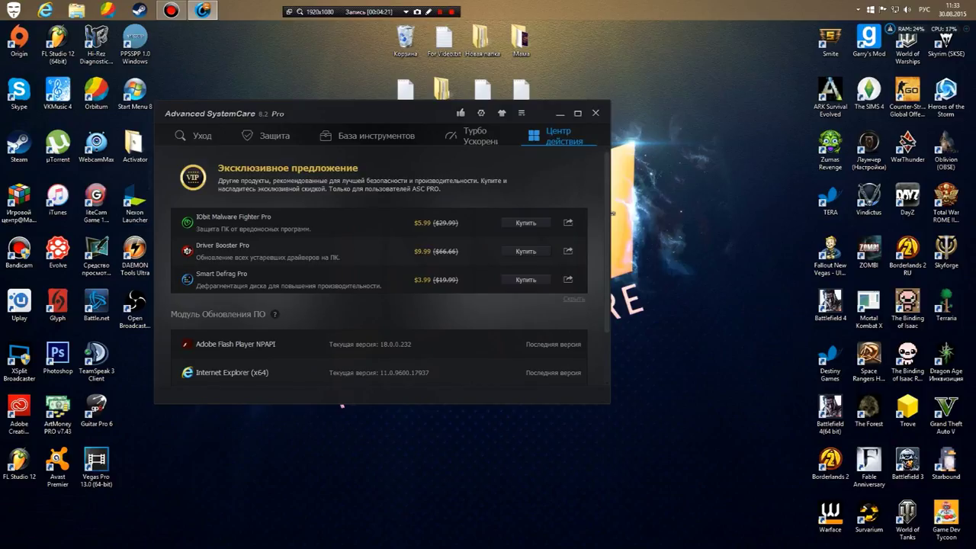
pyautogui.scroll(-2, 381, 290)
pyautogui.scroll(2, 382, 290)
pyautogui.scroll(-2, 381, 290)
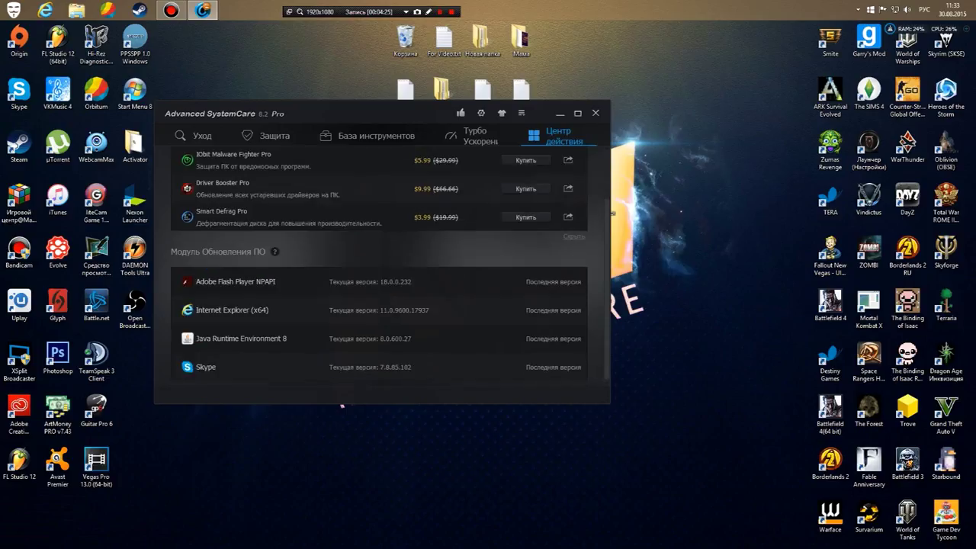
pyautogui.scroll(2, 380, 274)
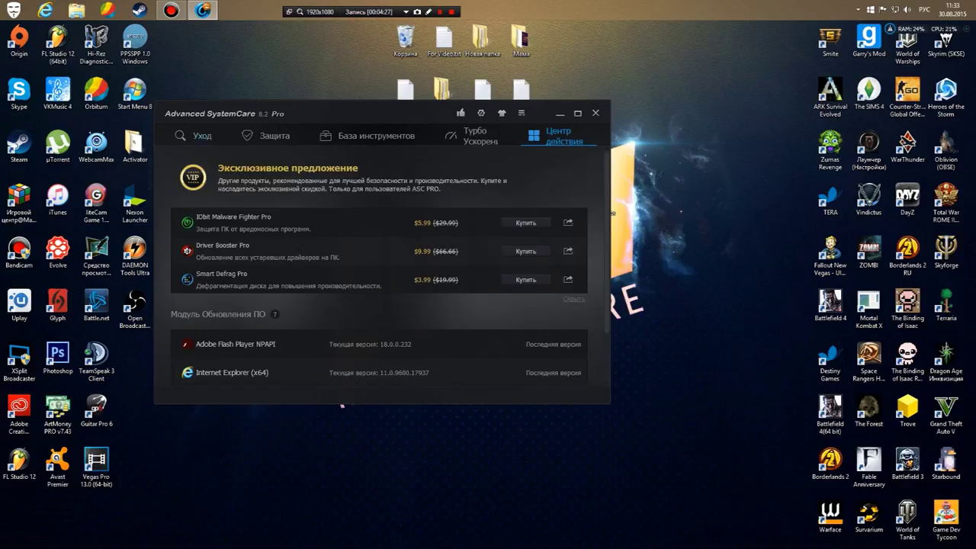
pyautogui.click(596, 113)
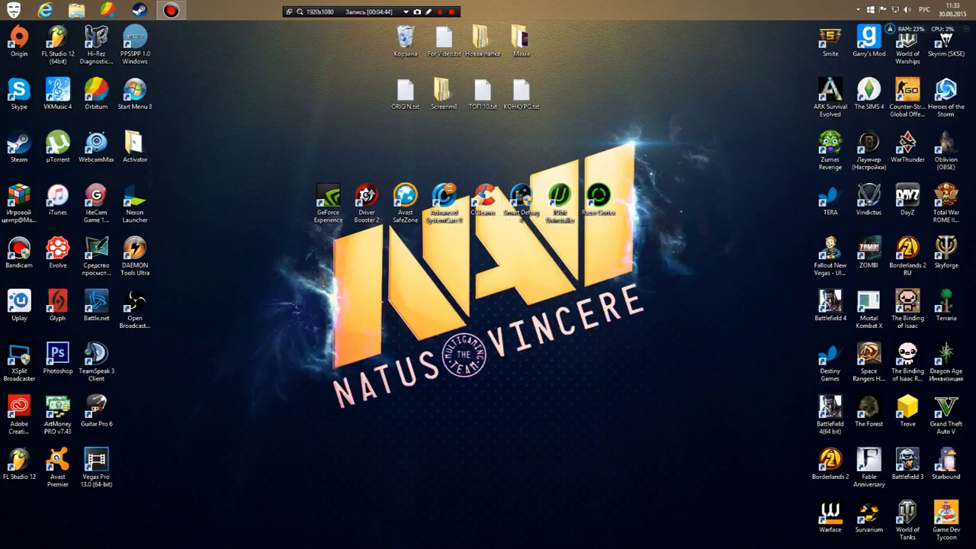
# Check the hidden tray icons and Driver Booster's tray menu, then launch Task Manager.
pyautogui.click(858, 9)
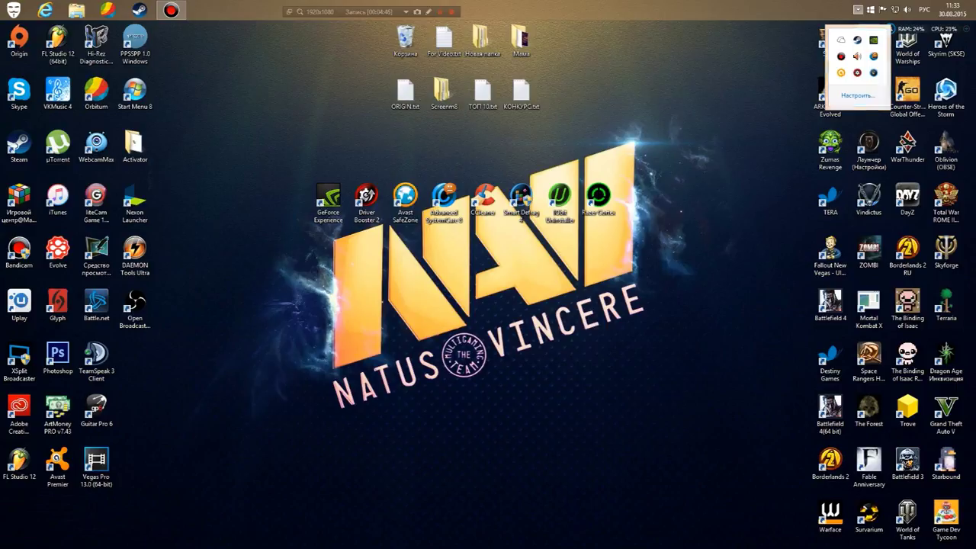
pyautogui.press('Escape')
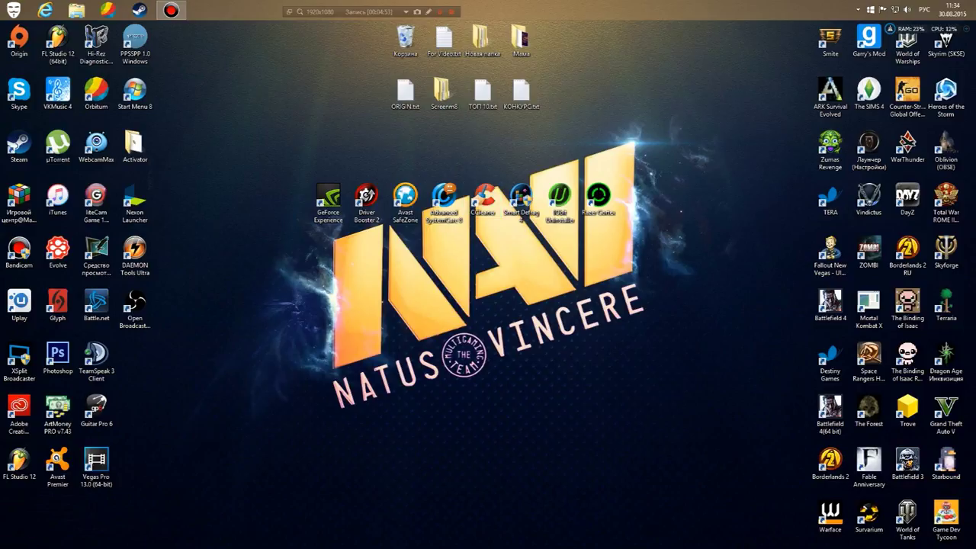
pyautogui.click(857, 10)
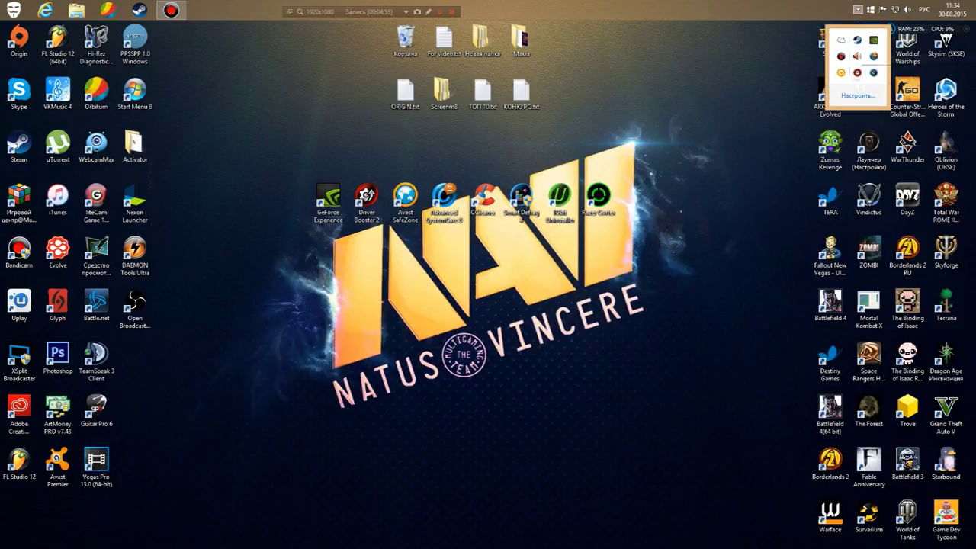
pyautogui.rightClick(856, 55)
pyautogui.press('Escape')
pyautogui.rightClick(855, 55)
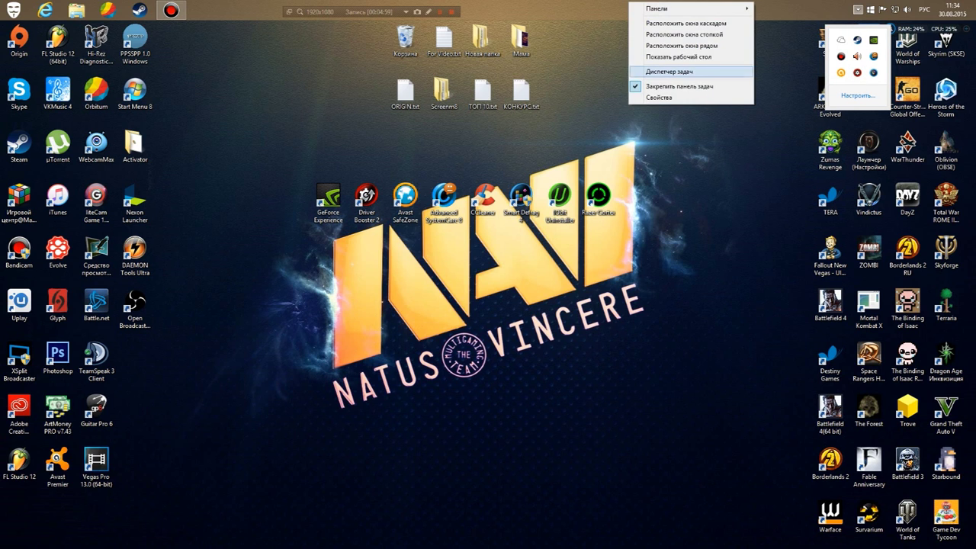
pyautogui.click(690, 71)
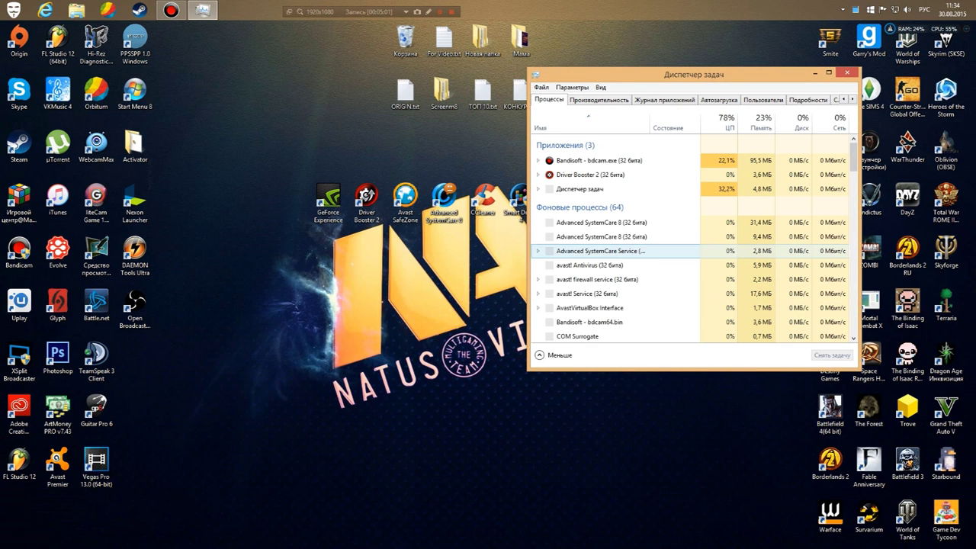
# Scroll through Task Manager's running processes, then close Task Manager.
pyautogui.click(580, 188)
pyautogui.scroll(-1, 579, 202)
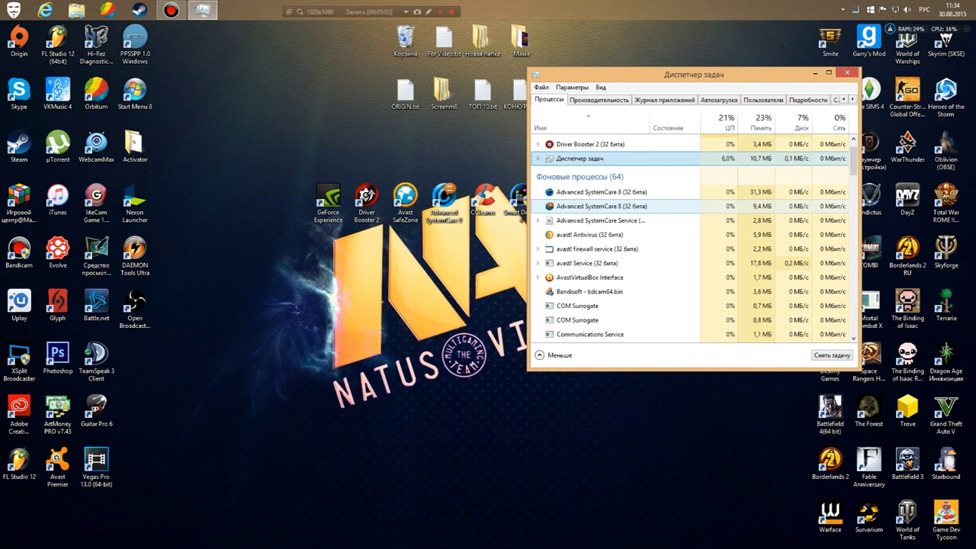
pyautogui.scroll(-10, 580, 208)
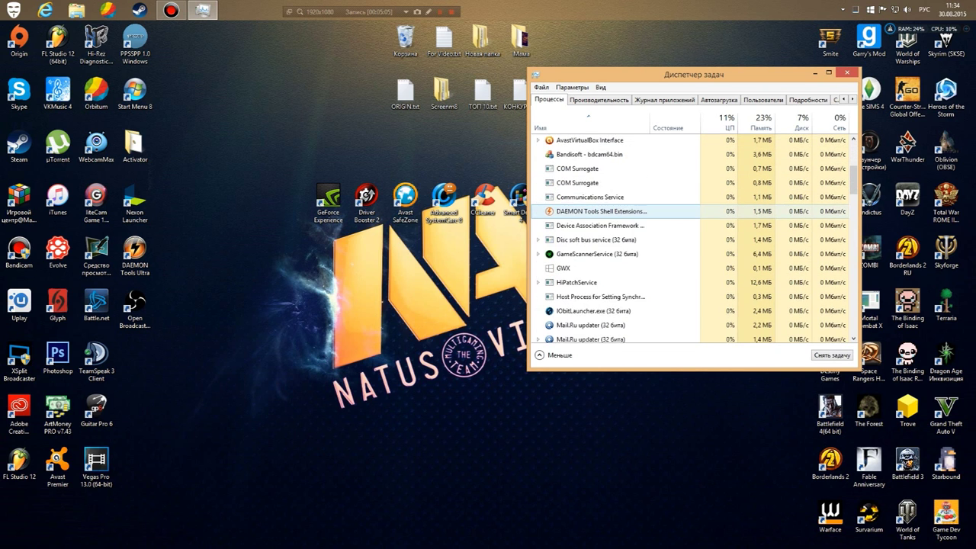
pyautogui.scroll(-10, 580, 211)
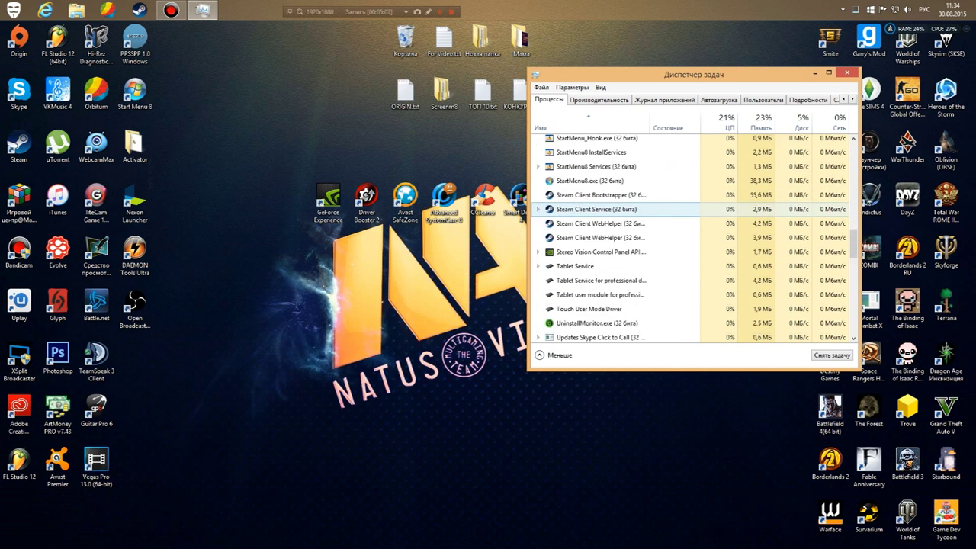
pyautogui.click(847, 73)
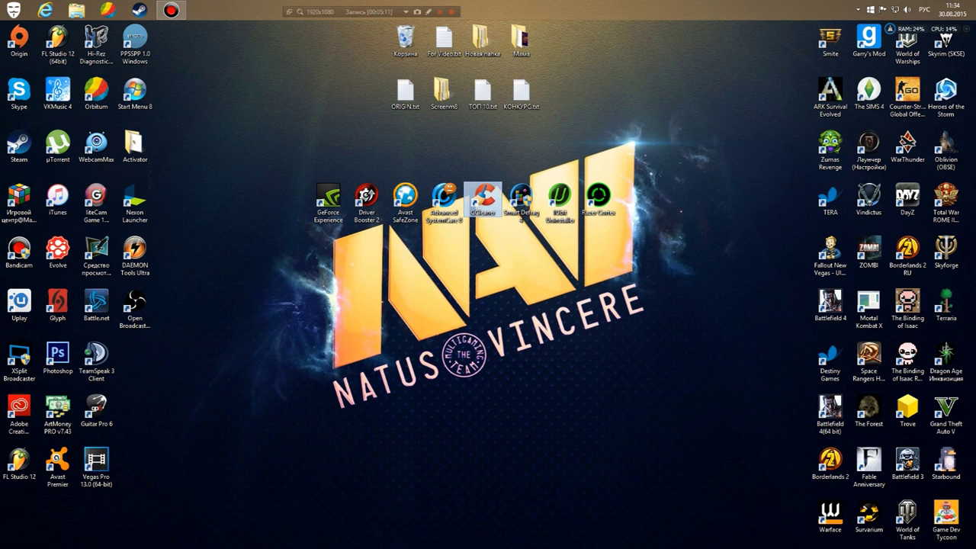
# Move CCleaner past Smart Defrag in the row and launch Smart Defrag.
pyautogui.doubleClick(483, 200)
pyautogui.moveTo(483, 199); pyautogui.dragTo(523, 242)
pyautogui.click(483, 200)
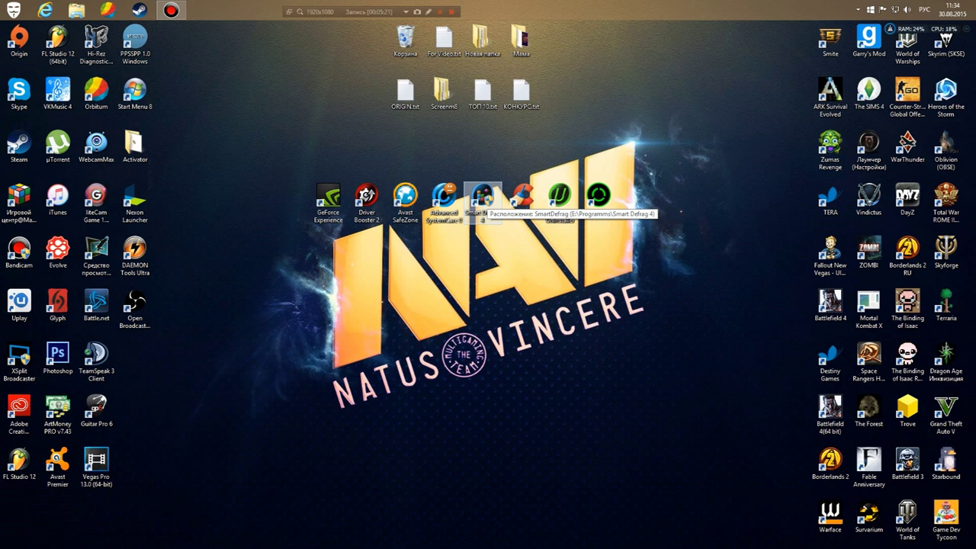
pyautogui.doubleClick(482, 197)
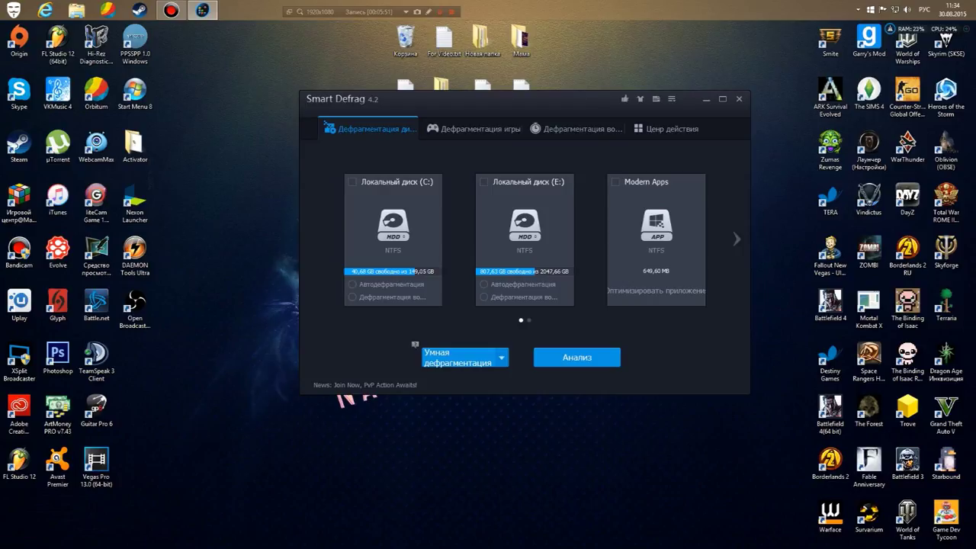
pyautogui.click(352, 181)
pyautogui.click(352, 182)
pyautogui.click(483, 181)
pyautogui.click(484, 182)
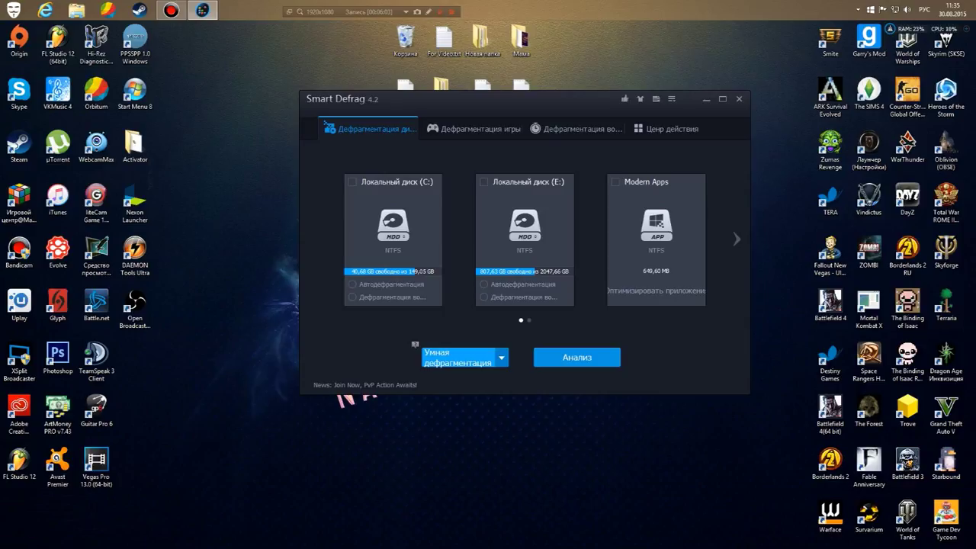
pyautogui.click(501, 357)
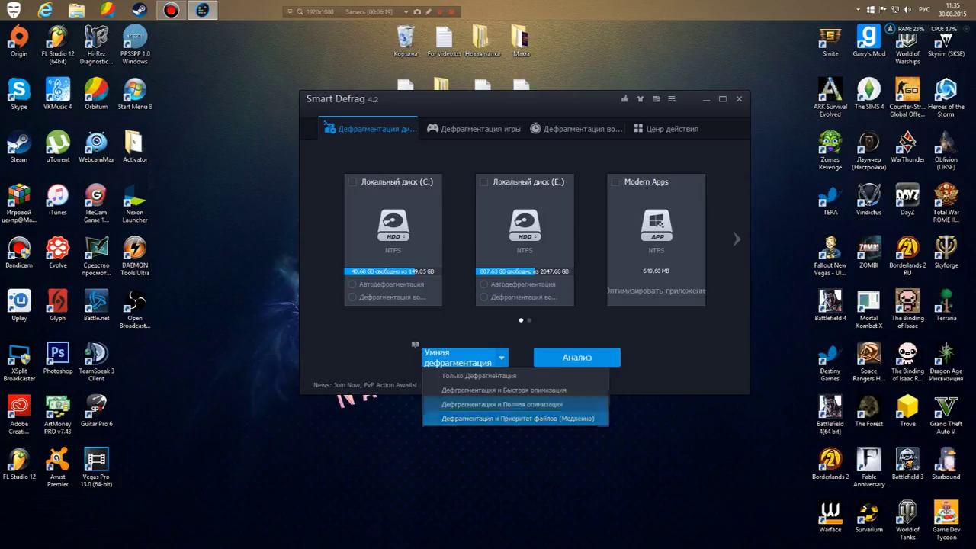
pyautogui.press('Escape')
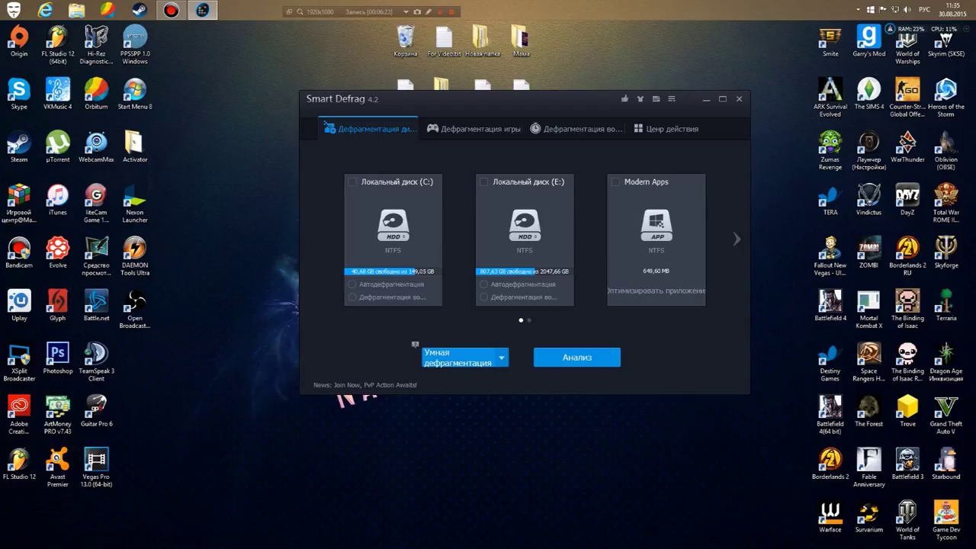
pyautogui.hotkey('alt', 'Down')
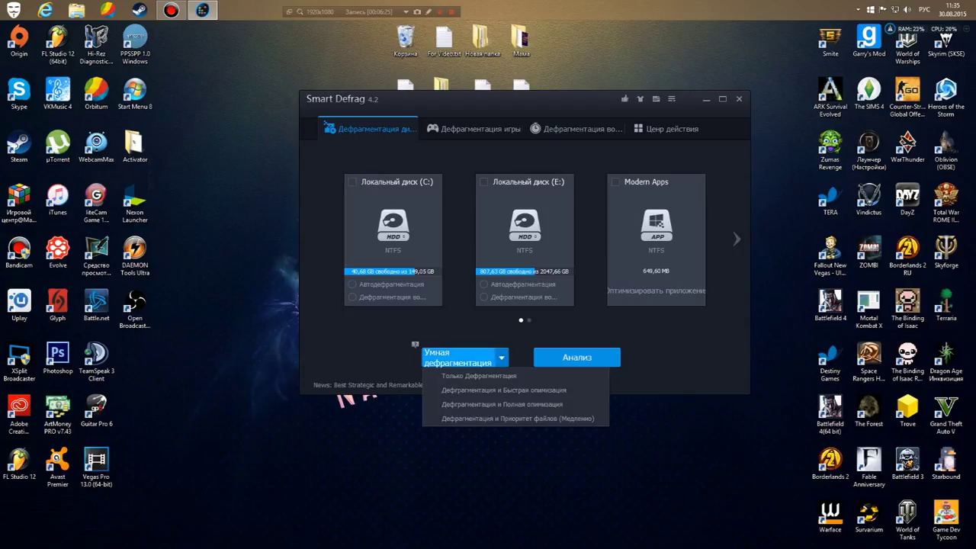
pyautogui.press('Escape')
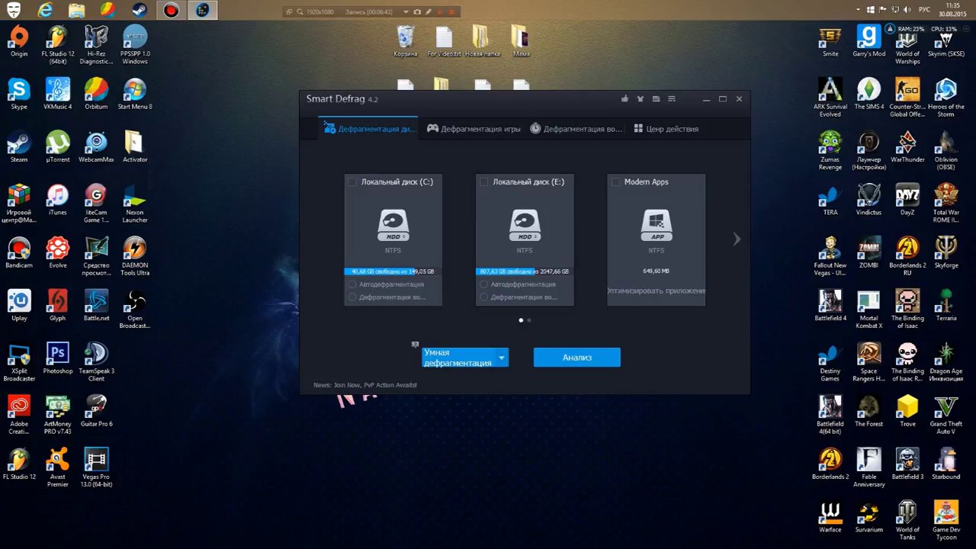
pyautogui.click(461, 357)
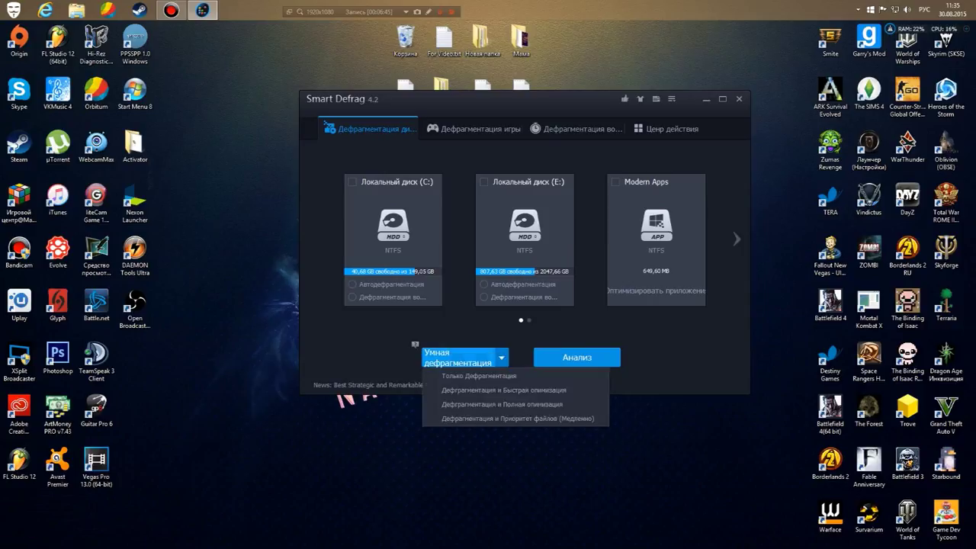
pyautogui.click(415, 344)
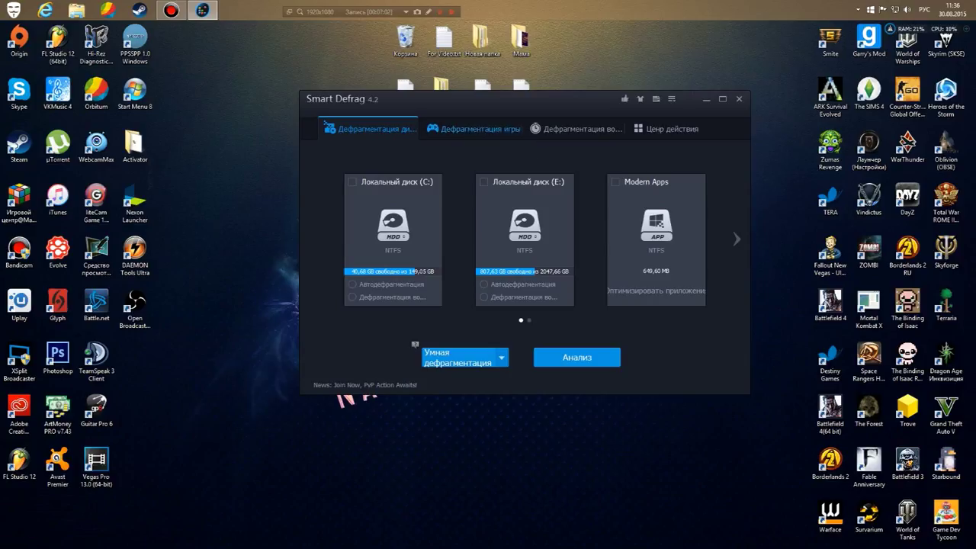
# Switch to game defragmentation and page forward through the game tiles.
pyautogui.click(473, 128)
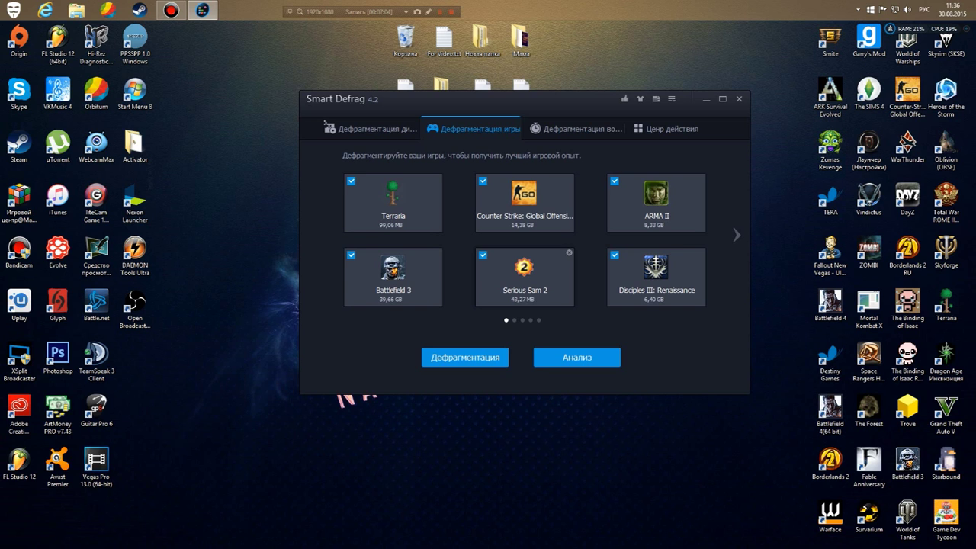
pyautogui.scroll(-4, 525, 240)
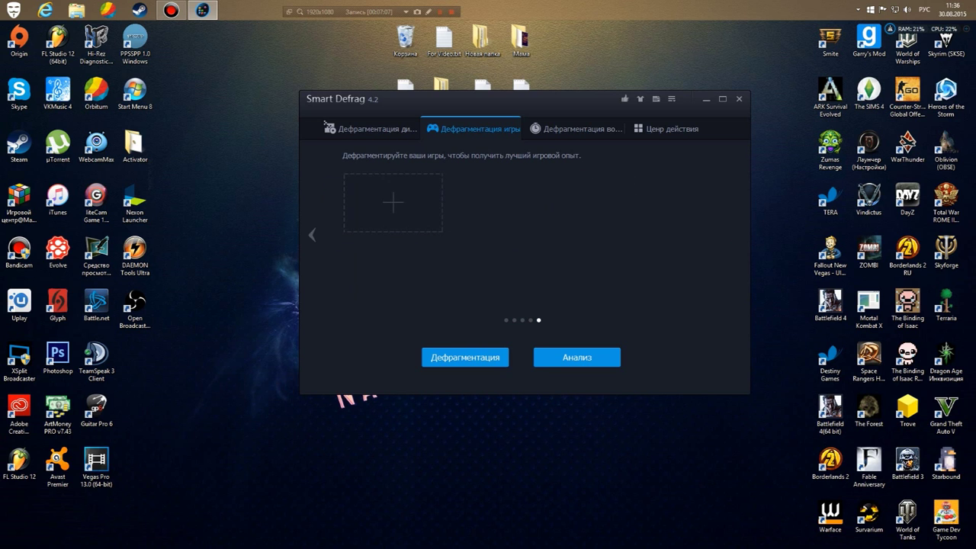
pyautogui.scroll(4, 525, 240)
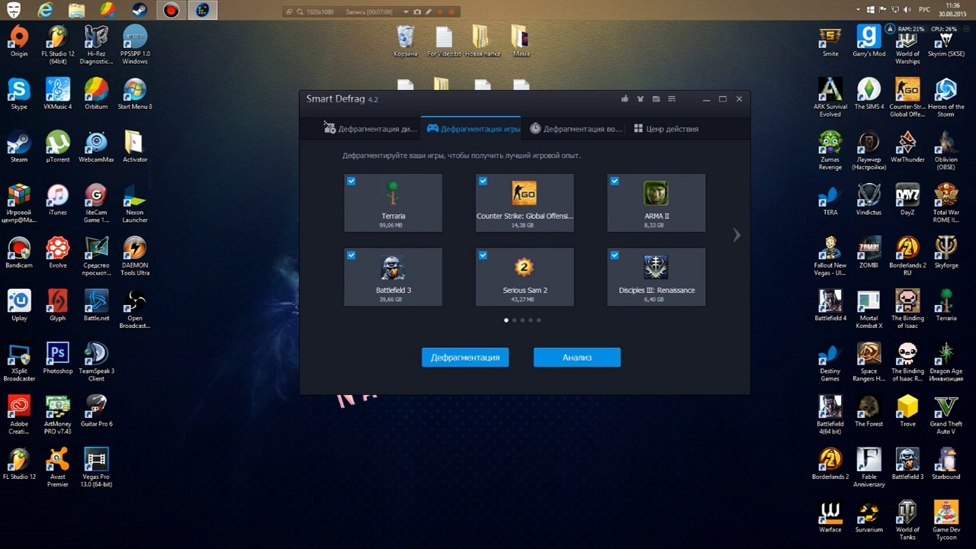
pyautogui.click(736, 234)
pyautogui.click(737, 235)
pyautogui.click(737, 235)
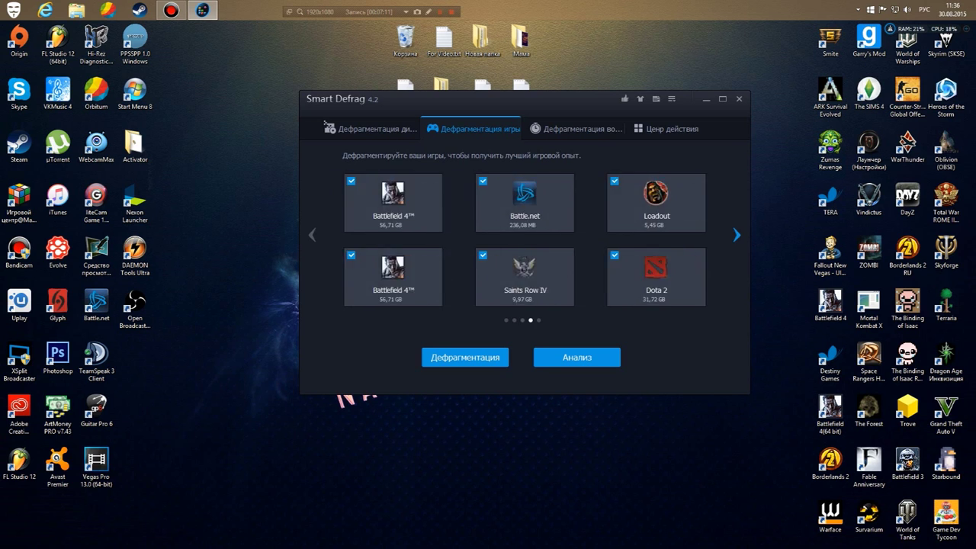
pyautogui.click(737, 235)
# Return to the first page of games and open the boot-time defragmentation tab.
pyautogui.click(312, 235)
pyautogui.click(312, 235)
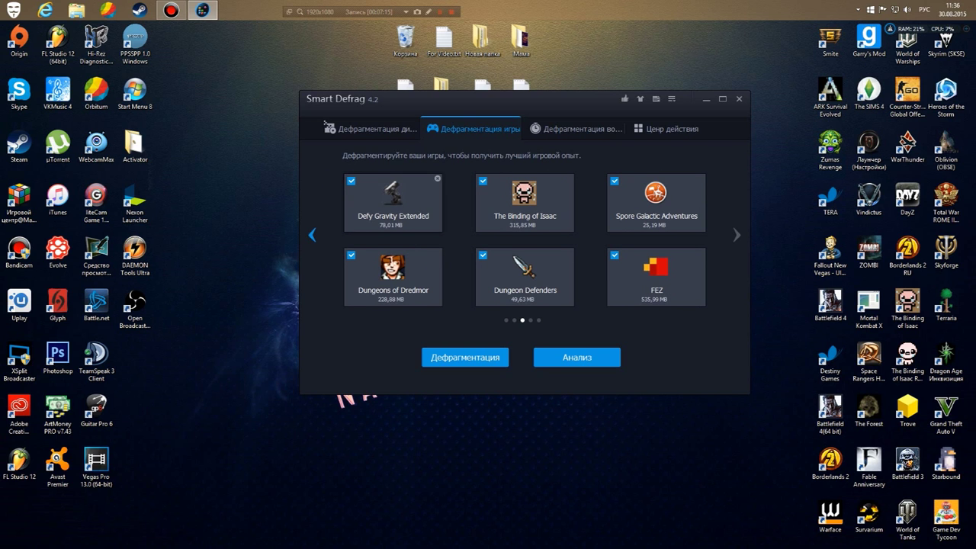
pyautogui.click(311, 235)
pyautogui.click(311, 235)
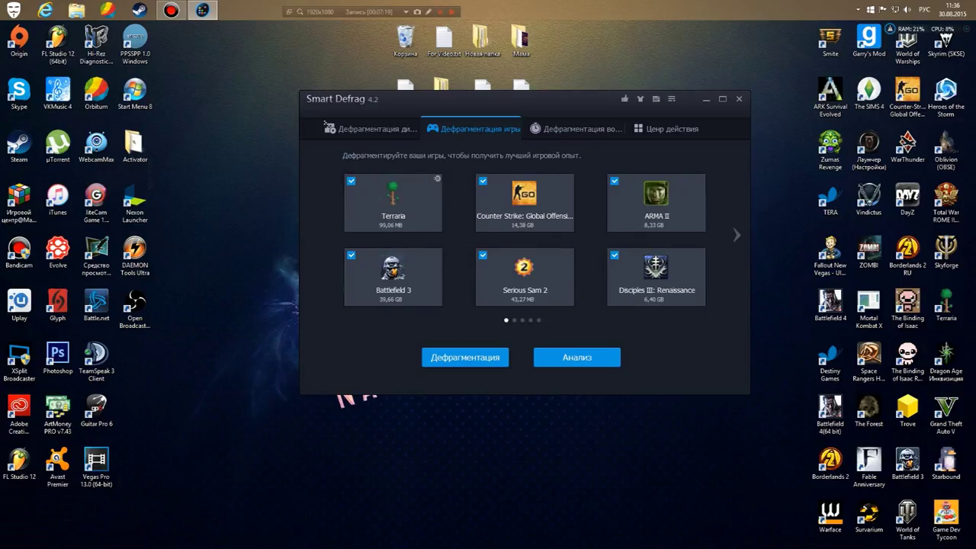
pyautogui.click(171, 10)
pyautogui.click(576, 129)
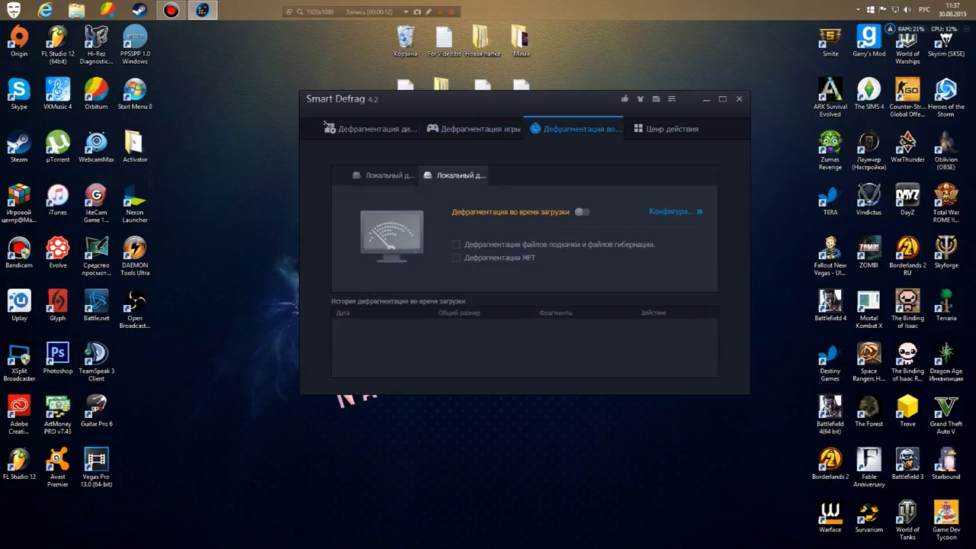
# Review boot-time options for both disks and the action centre, then close Smart Defrag.
pyautogui.click(455, 175)
pyautogui.click(383, 176)
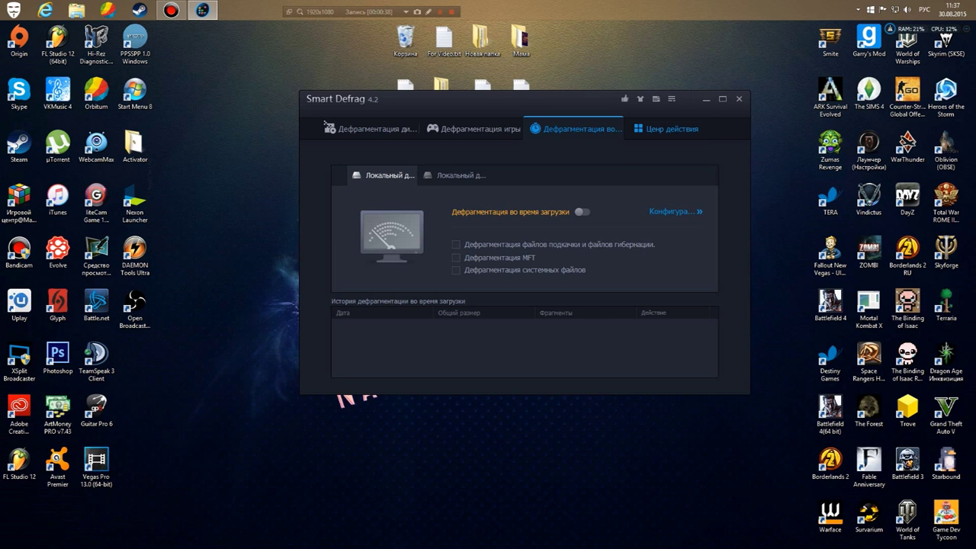
pyautogui.click(667, 128)
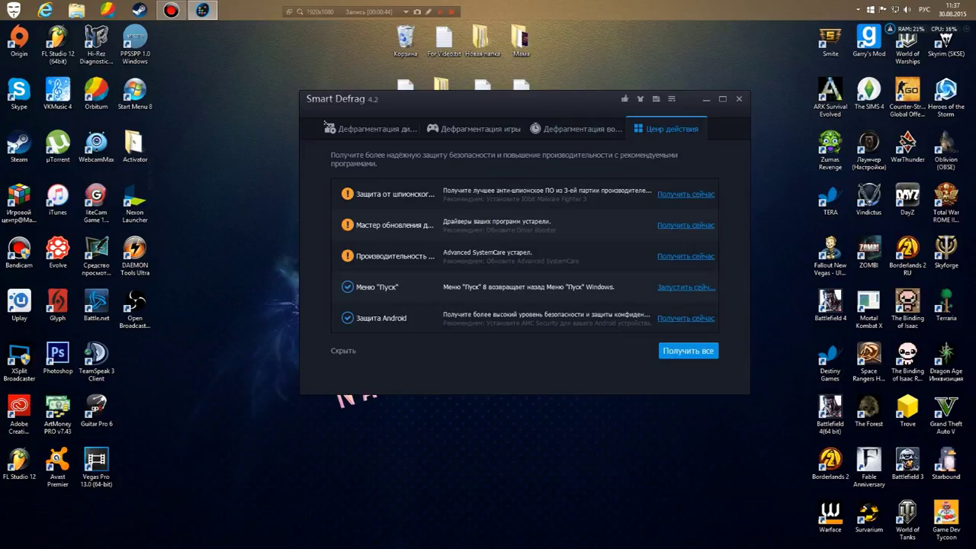
pyautogui.click(330, 127)
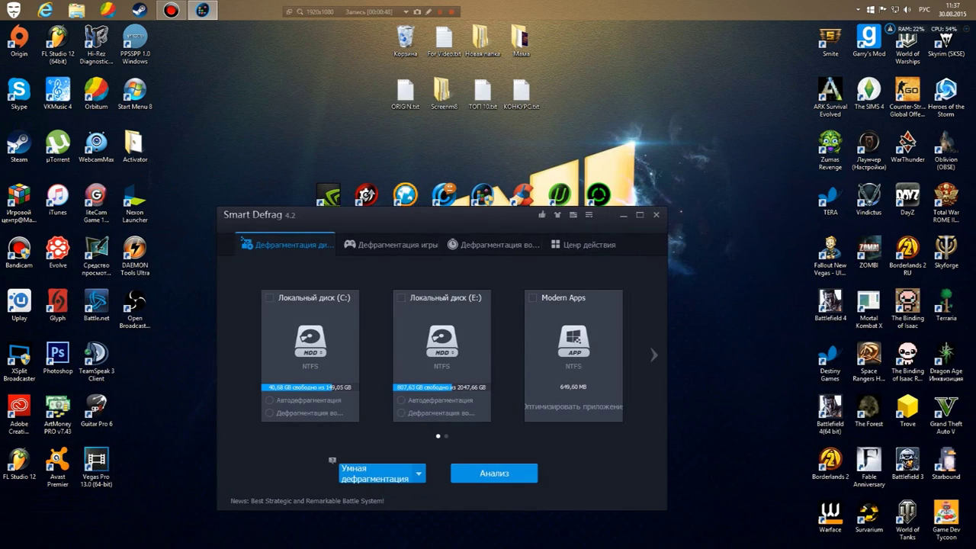
pyautogui.hotkey('alt', 'F4')
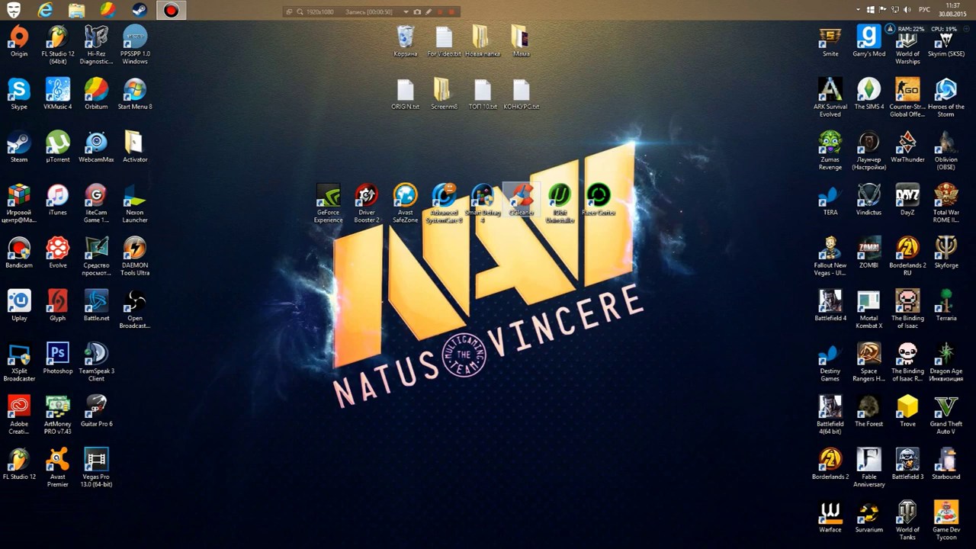
pyautogui.rightClick(532, 196)
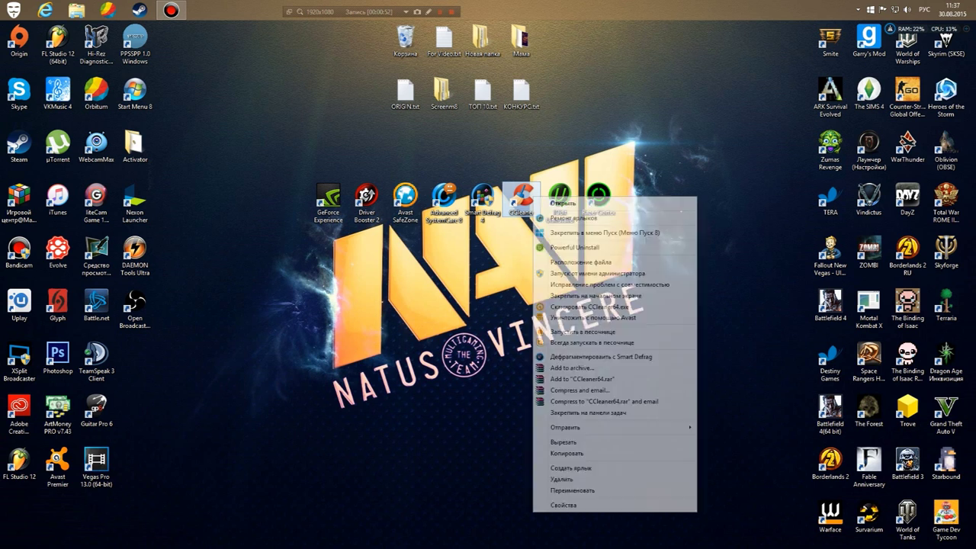
pyautogui.click(587, 273)
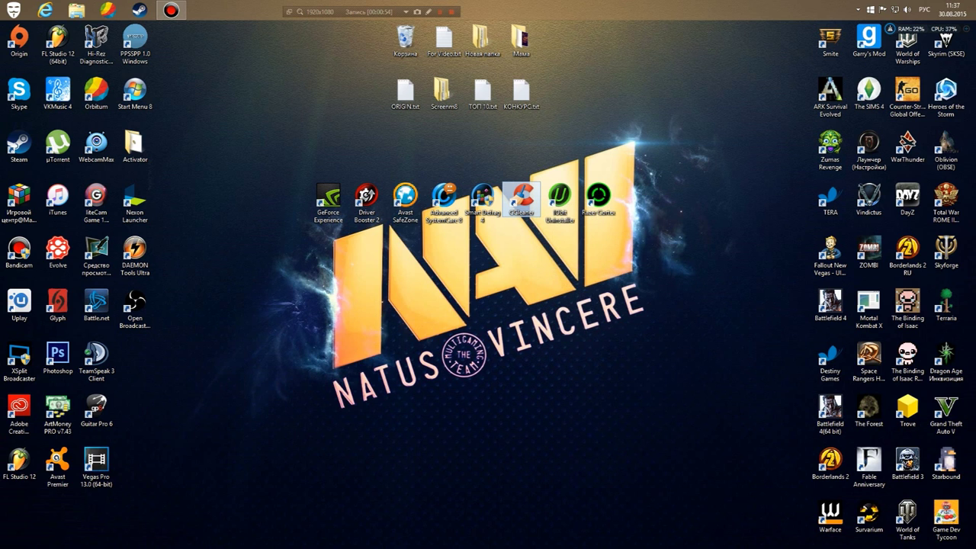
pyautogui.rightClick(533, 196)
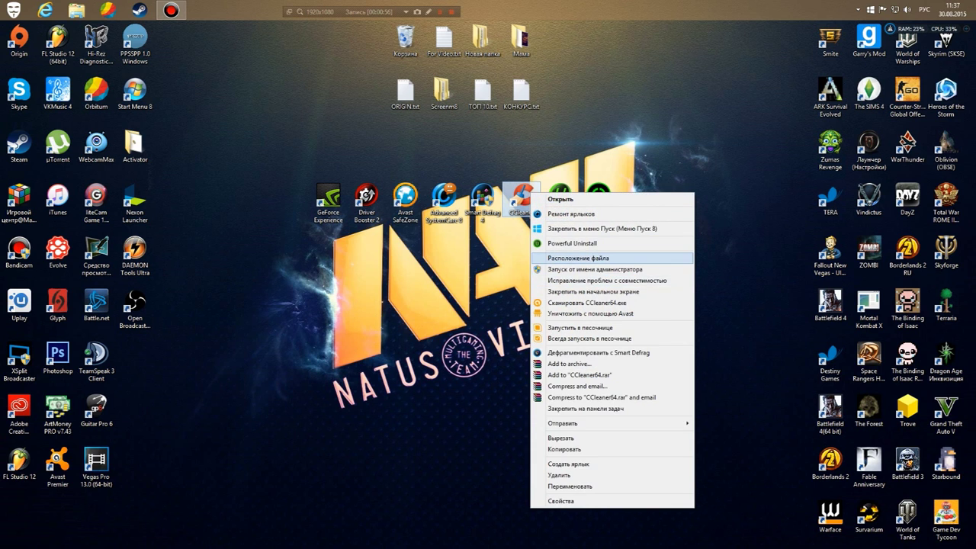
pyautogui.click(587, 258)
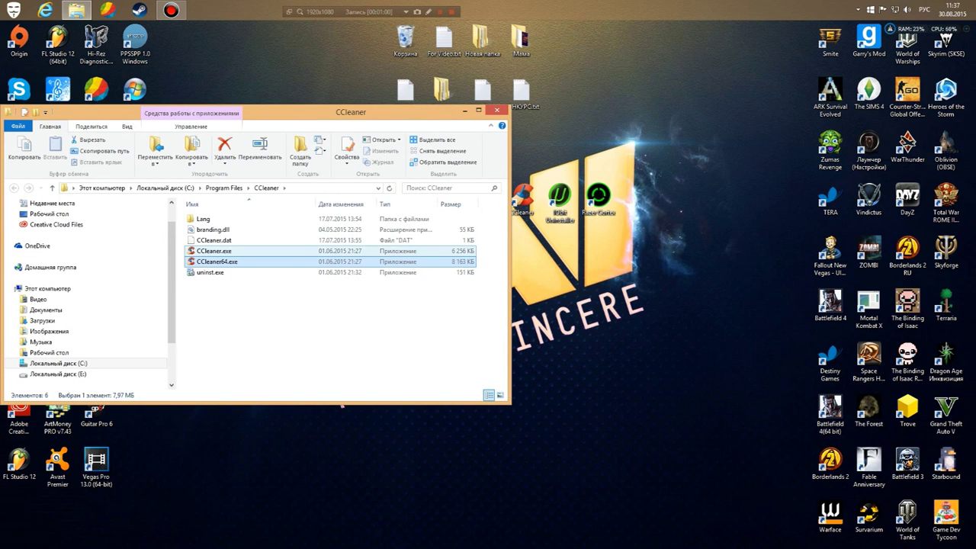
pyautogui.click(214, 251)
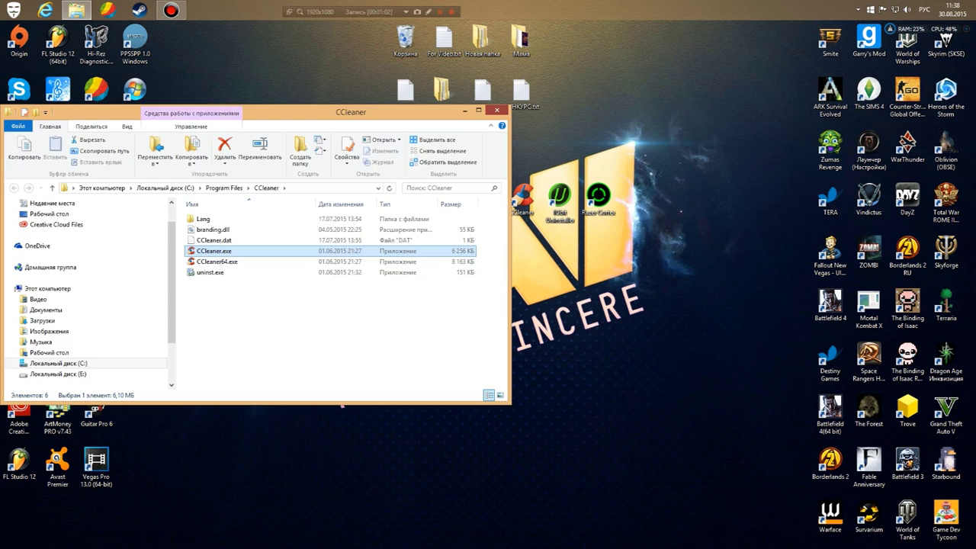
pyautogui.click(496, 109)
pyautogui.rightClick(492, 6)
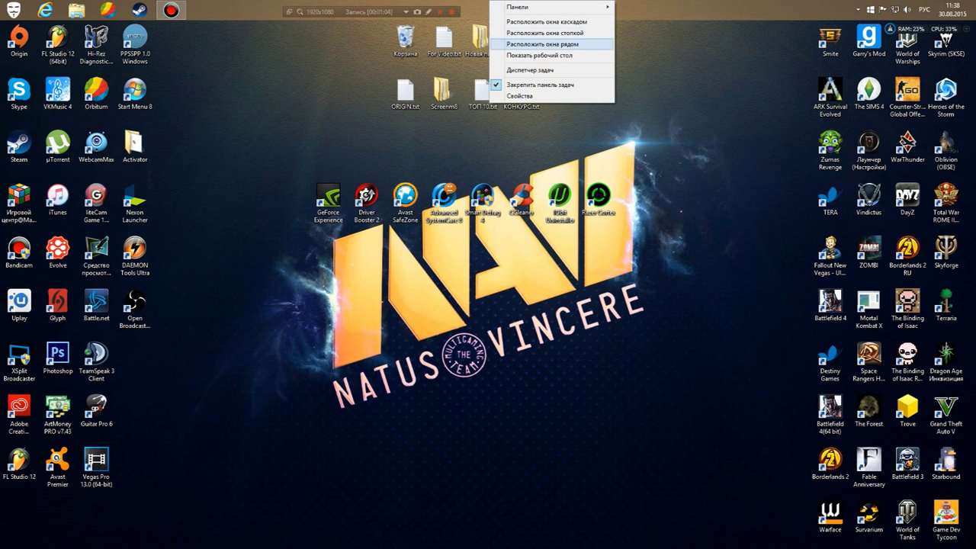
# In Task Manager, end both Advanced SystemCare 8 processes.
pyautogui.click(534, 70)
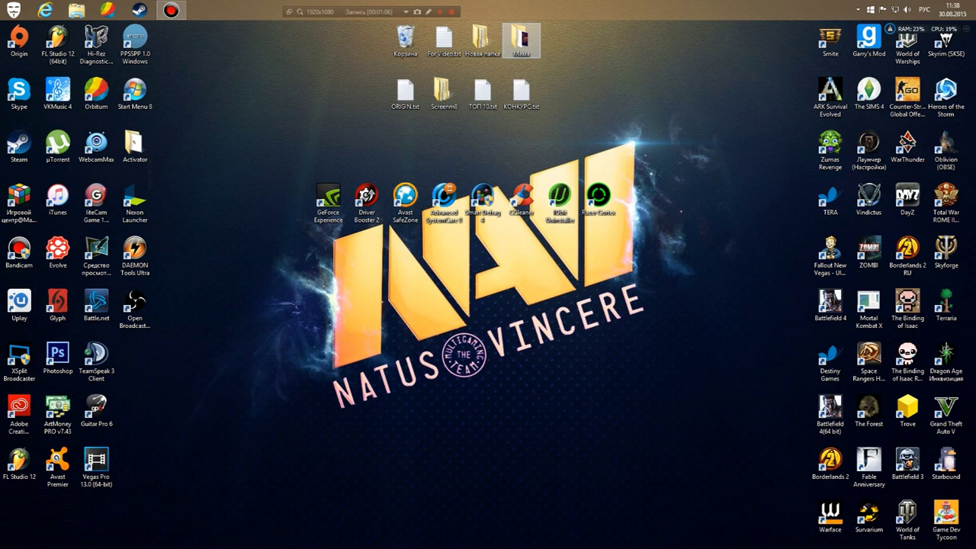
pyautogui.click(170, 10)
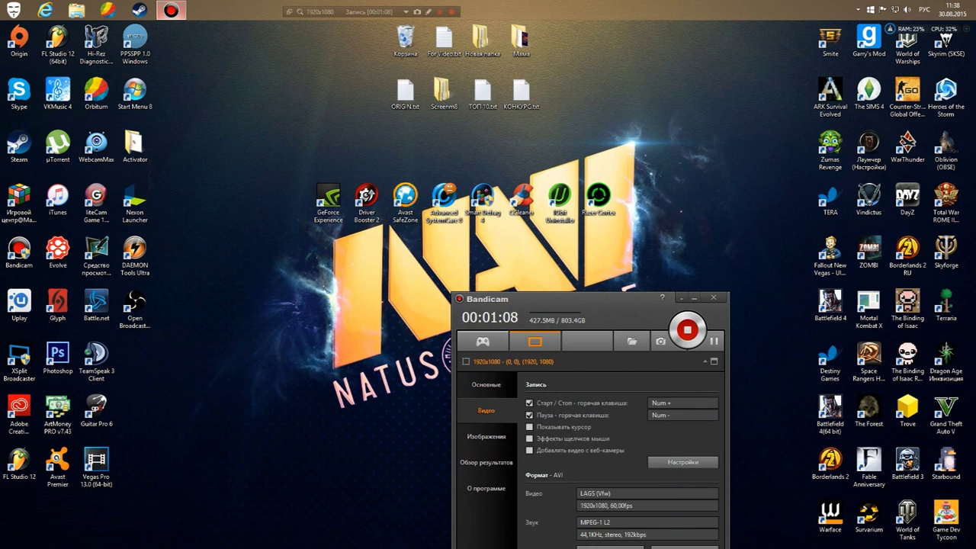
pyautogui.click(171, 9)
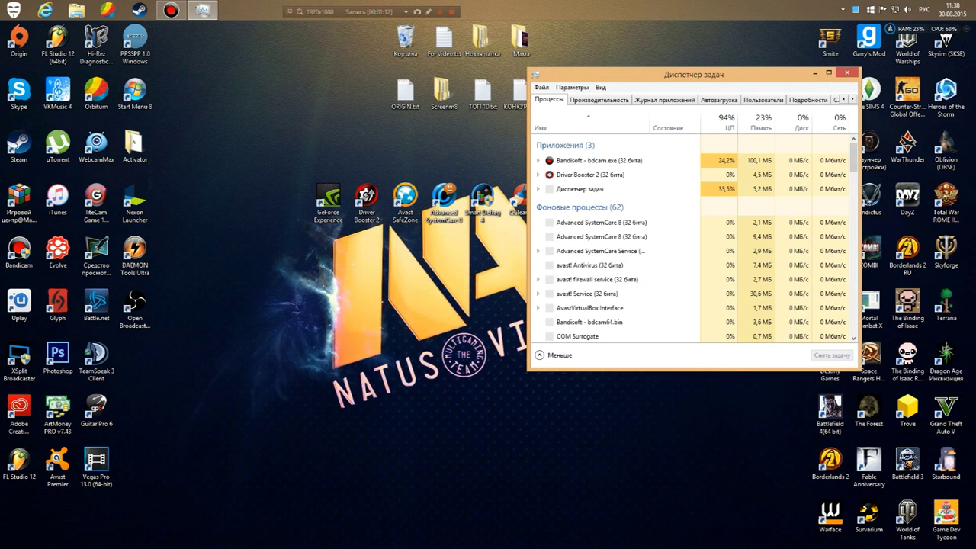
pyautogui.click(610, 160)
pyautogui.scroll(-2, 691, 240)
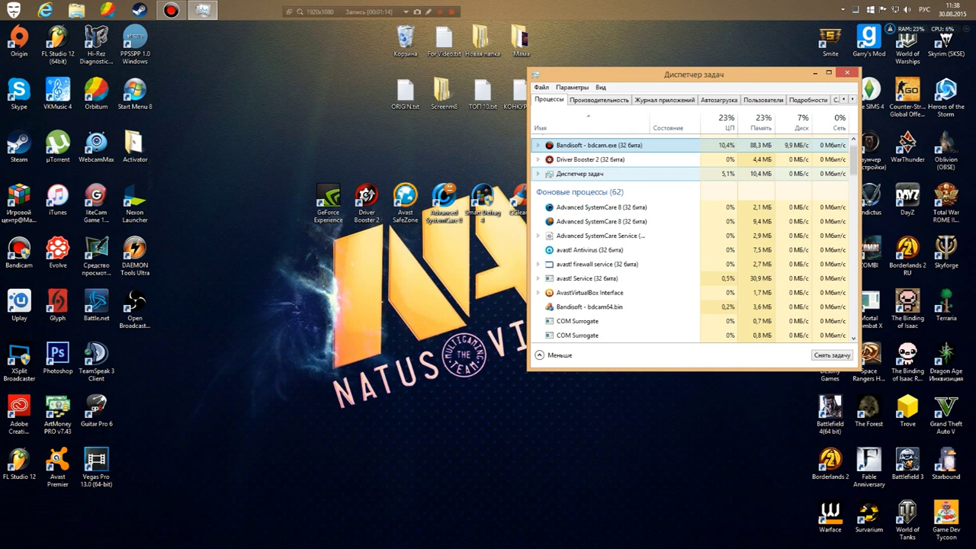
pyautogui.click(602, 176)
pyautogui.press('Delete')
# Close Task Manager and launch IObit Uninstaller from the desktop.
pyautogui.hotkey('alt', 'F4')
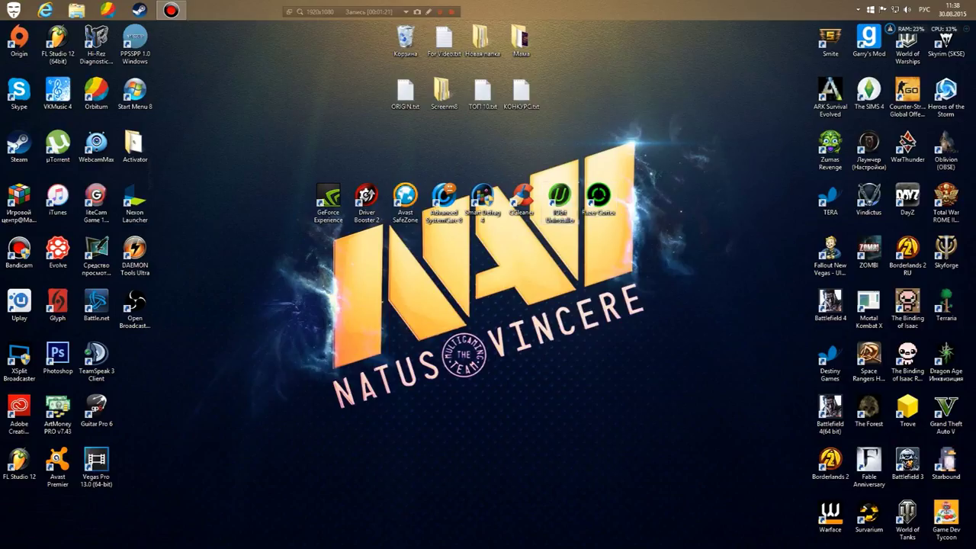
pyautogui.click(561, 200)
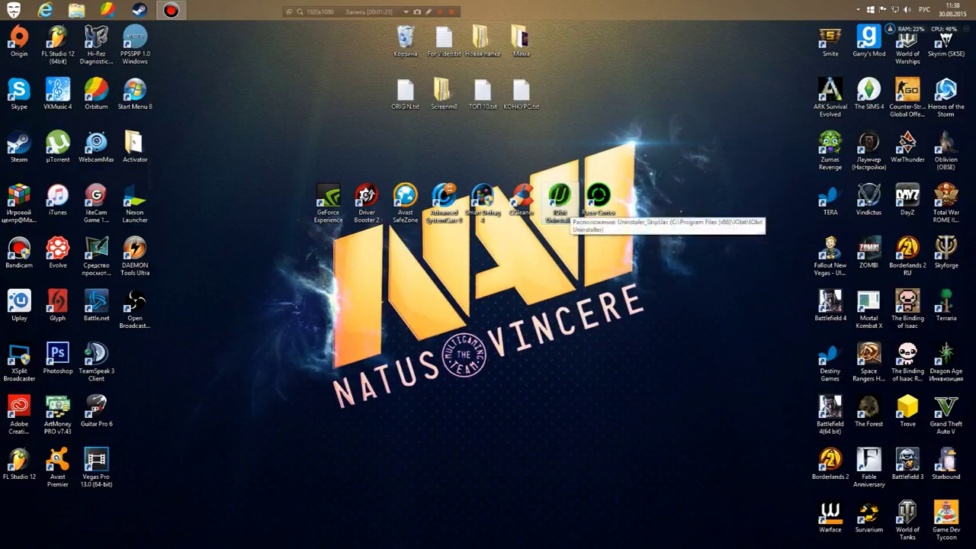
pyautogui.doubleClick(561, 199)
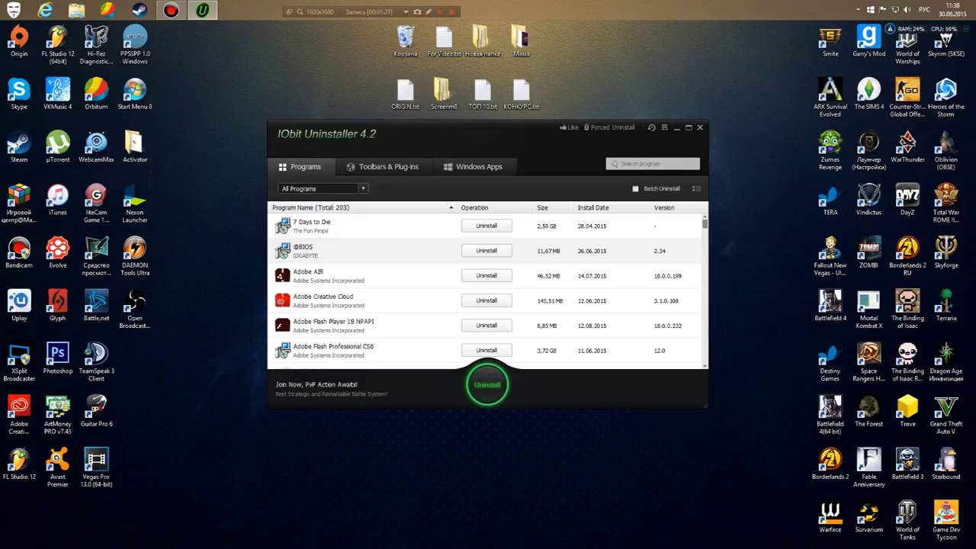
pyautogui.moveTo(975, 4)
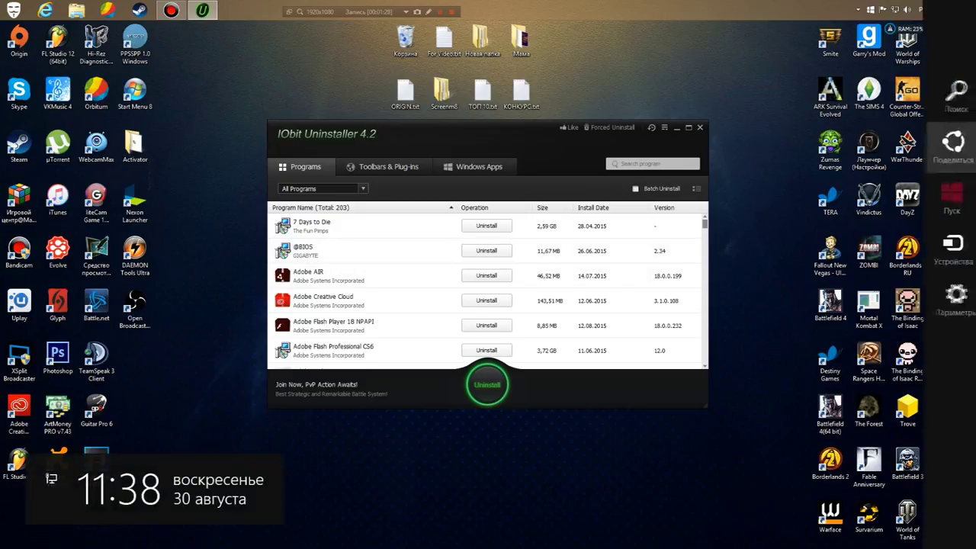
pyautogui.click(949, 299)
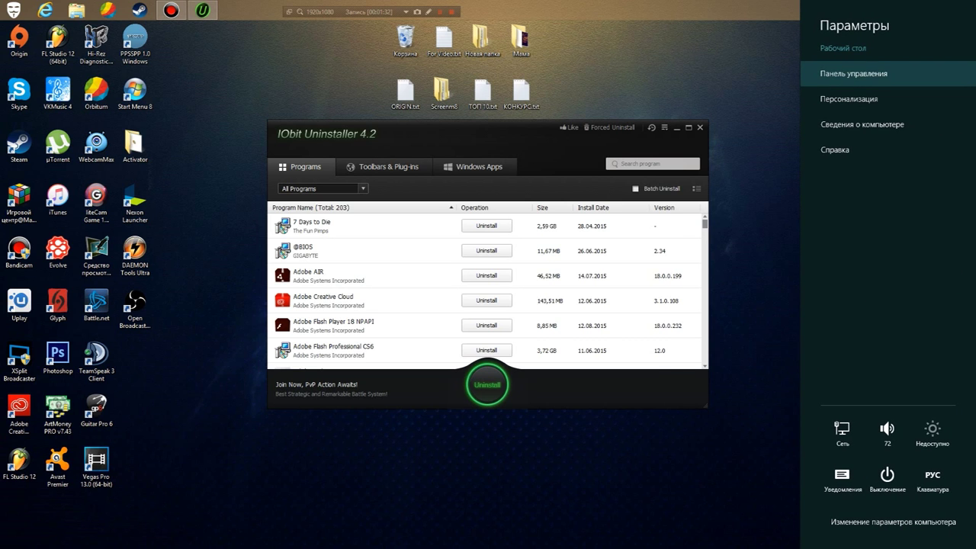
pyautogui.click(854, 73)
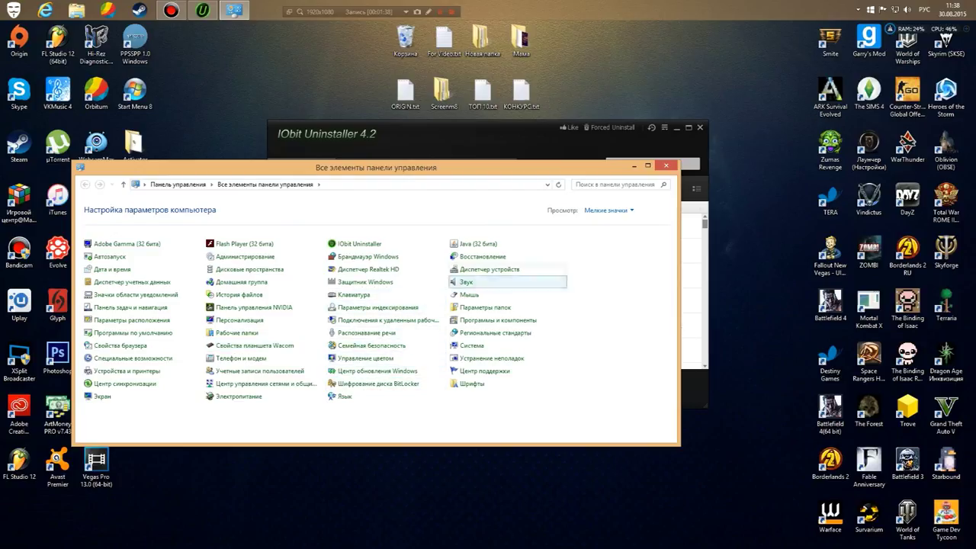
pyautogui.click(498, 319)
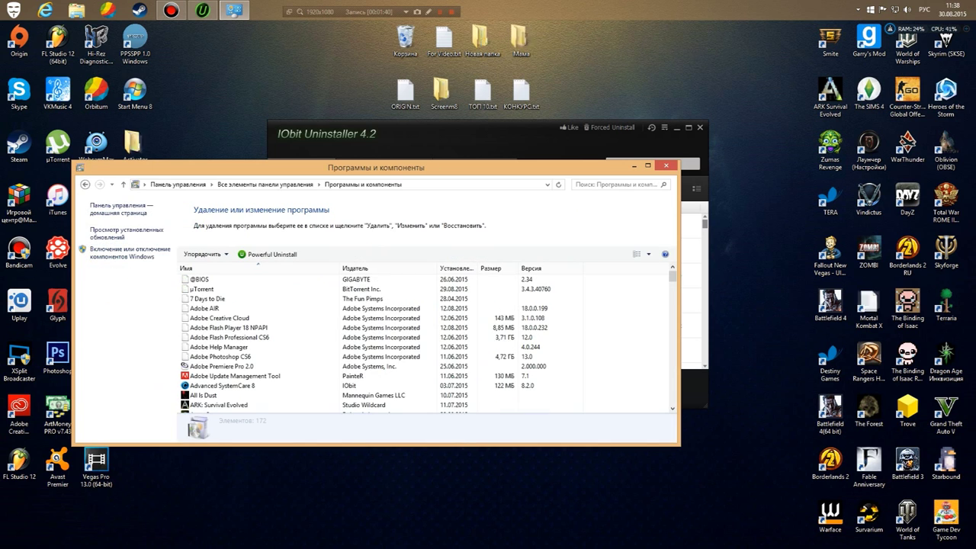
pyautogui.moveTo(137, 167); pyautogui.dragTo(277, 146)
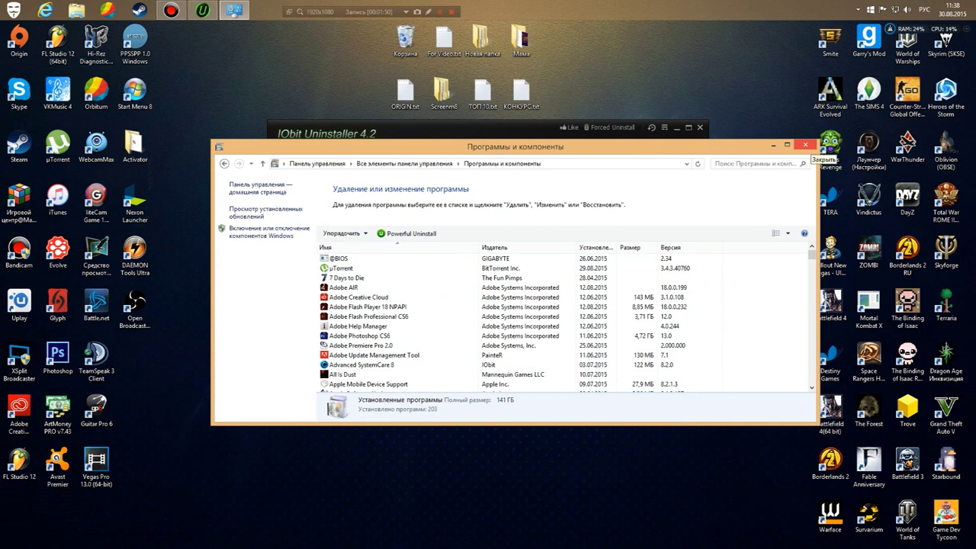
pyautogui.click(805, 144)
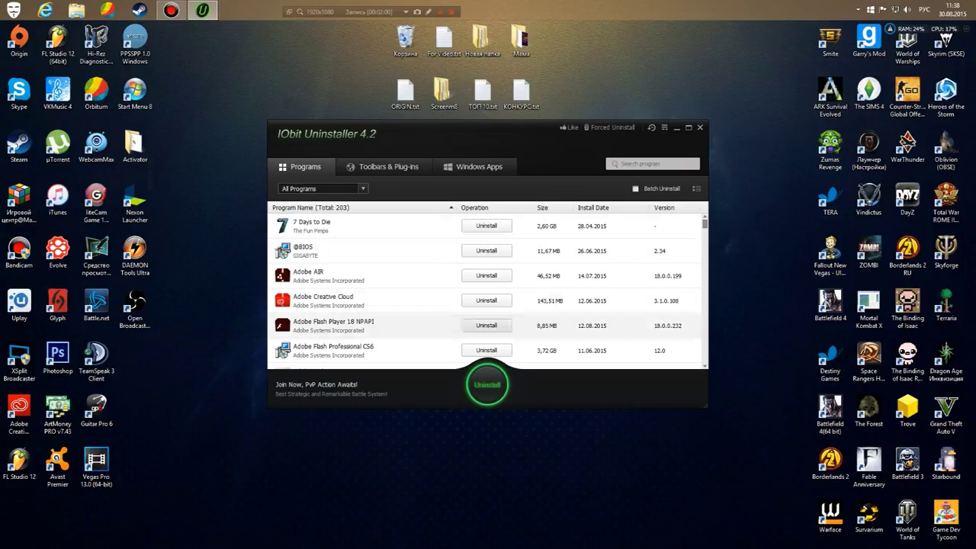
pyautogui.click(486, 250)
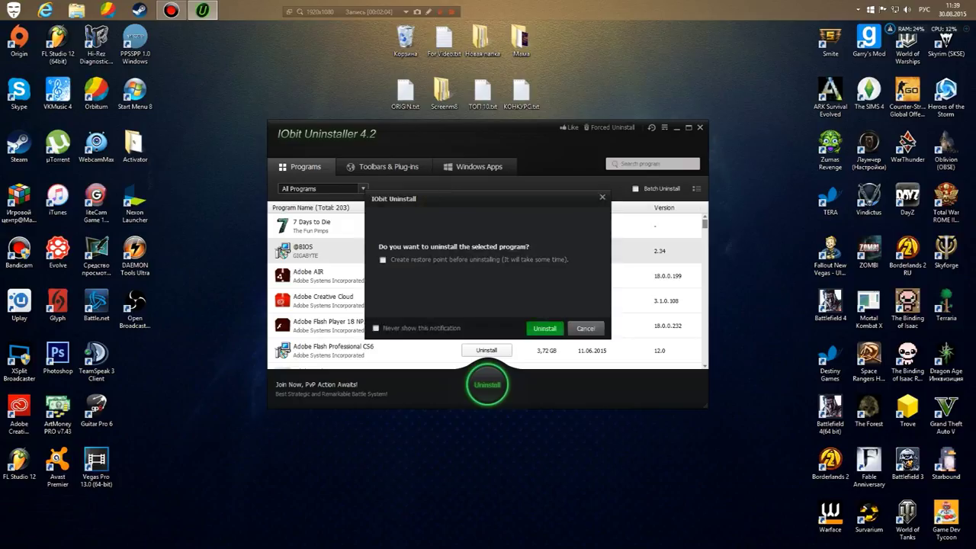
pyautogui.click(544, 328)
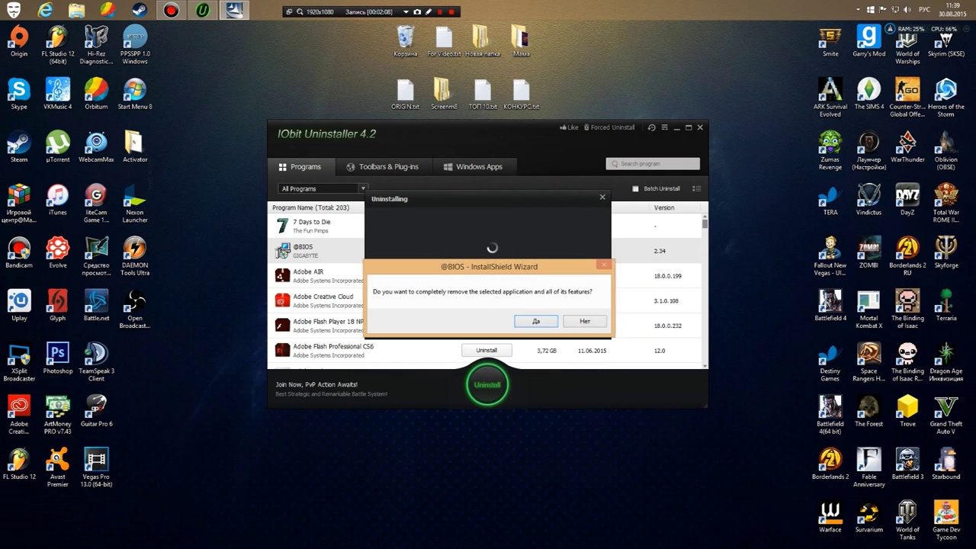
pyautogui.press('Return')
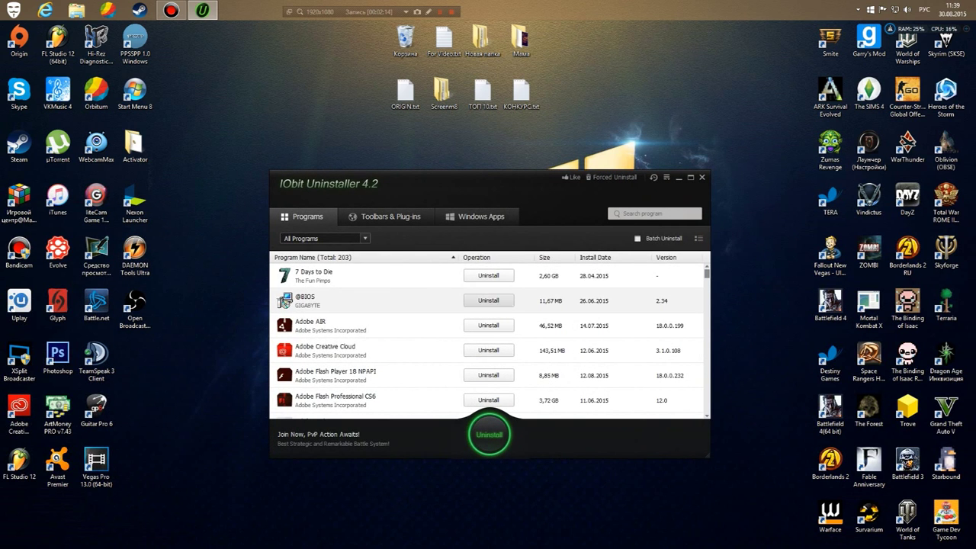
# Browse Toolbars & Plug-ins and Windows Apps, return to Programs, and move the window down-left.
pyautogui.click(385, 217)
pyautogui.click(481, 216)
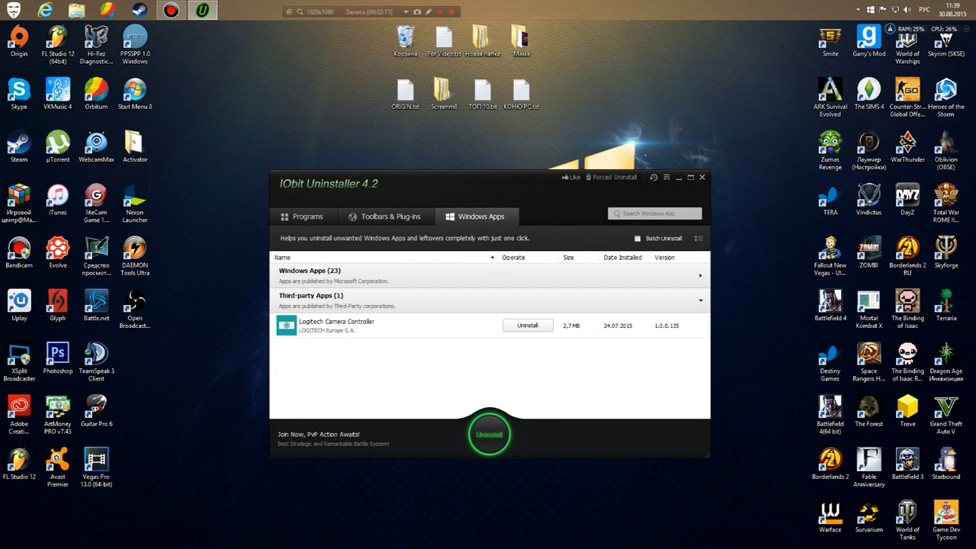
pyautogui.click(302, 217)
pyautogui.moveTo(427, 183); pyautogui.dragTo(473, 265)
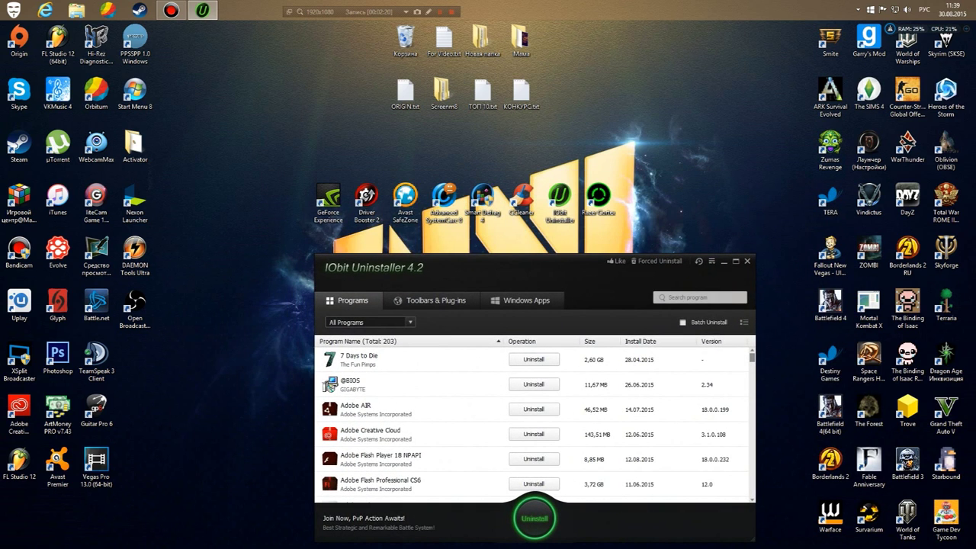
pyautogui.rightClick(489, 90)
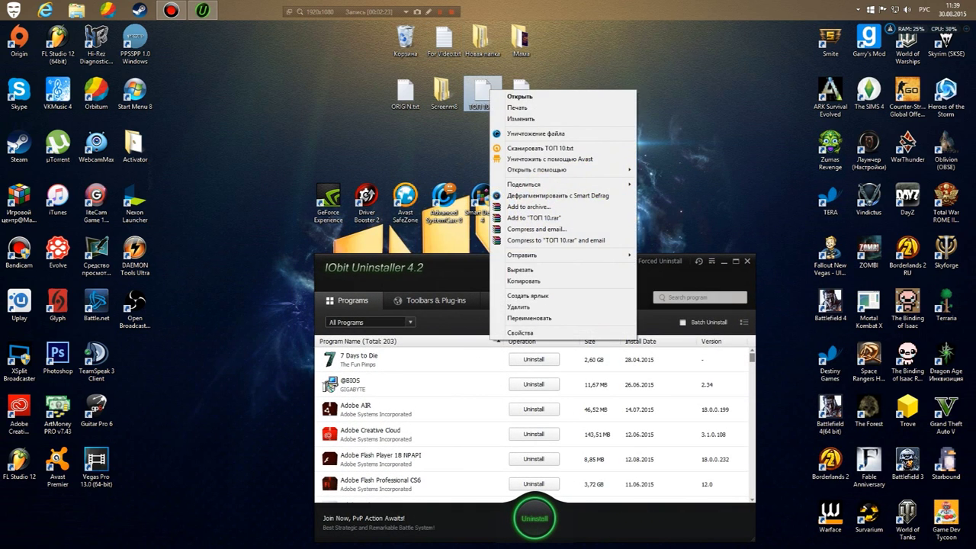
# Send ТОП 10.txt to File Shredder and choose the Gutmann 35-pass wipe method.
pyautogui.click(533, 134)
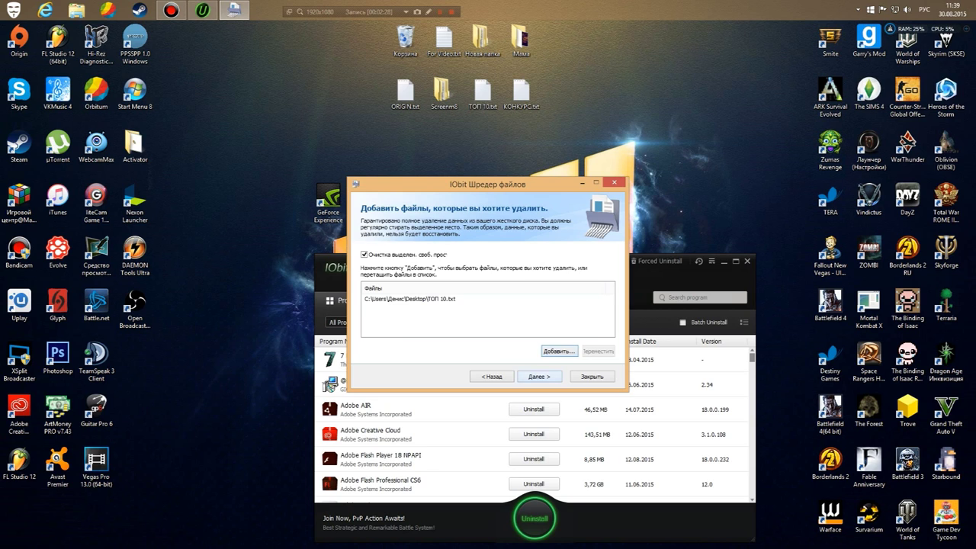
pyautogui.click(539, 376)
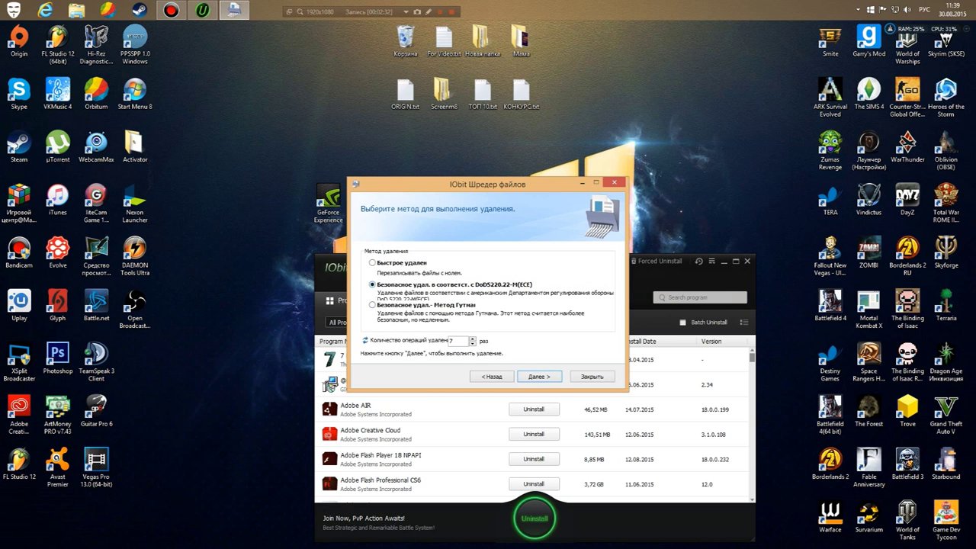
pyautogui.click(372, 304)
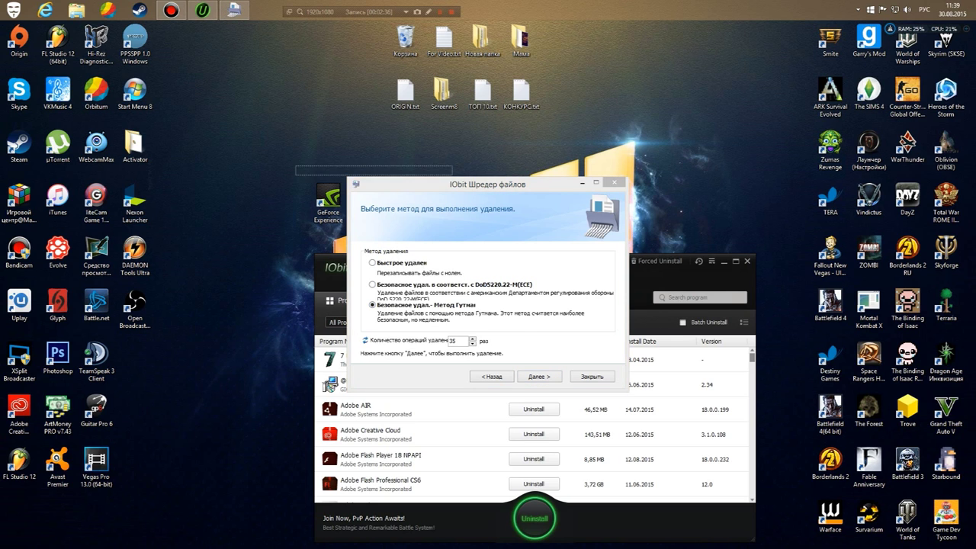
# Move the shredder dialog aside, re-enter 35 passes, and close the shredder.
pyautogui.moveTo(487, 184); pyautogui.dragTo(410, 153)
pyautogui.click(483, 92)
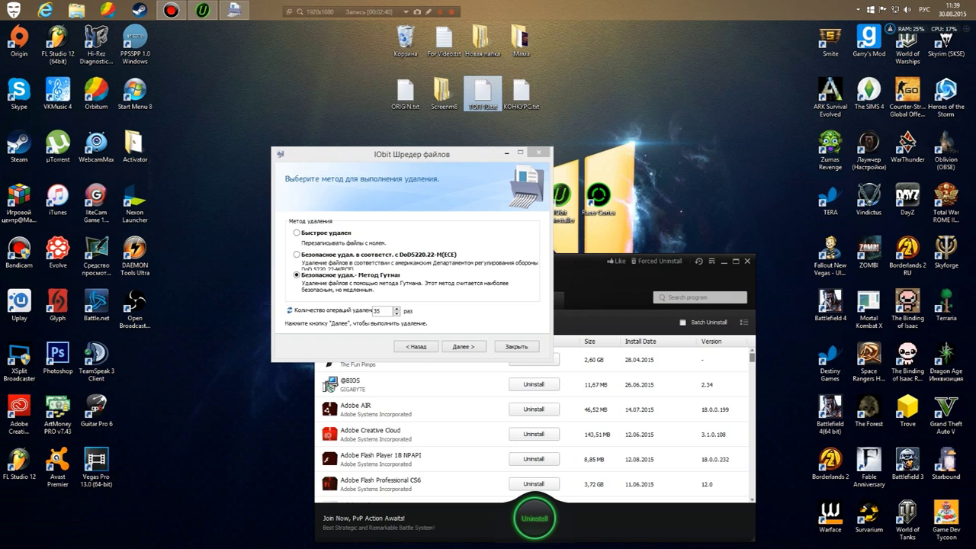
pyautogui.hotkey('alt', 'Tab')
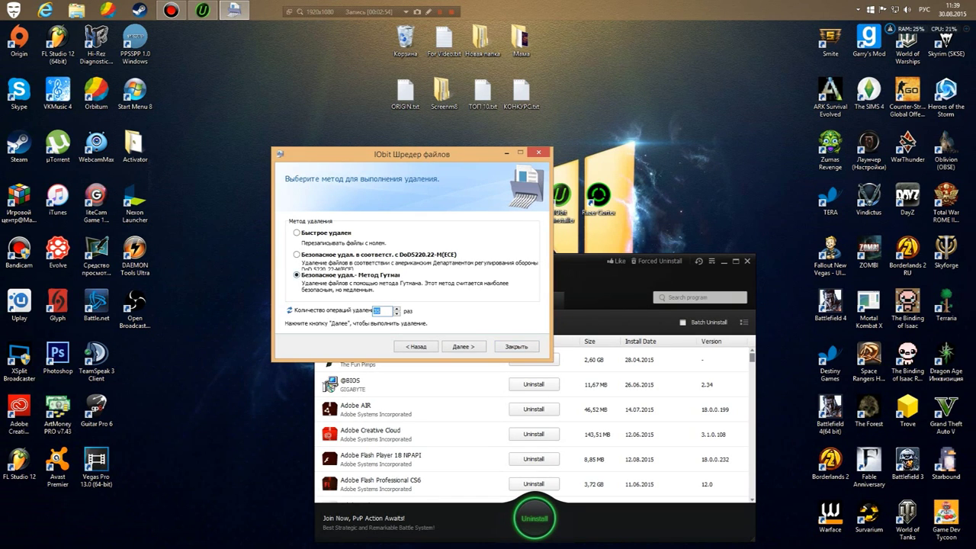
pyautogui.write('35')
pyautogui.click(516, 346)
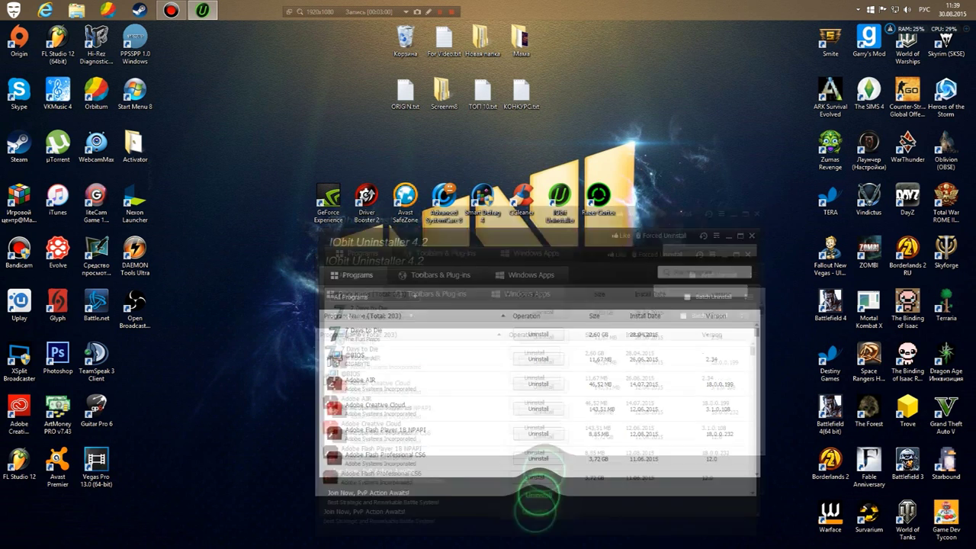
# Review the Toolbars & Plug-ins and Windows Apps (23) lists, return to Programs, and close IObit Uninstaller.
pyautogui.click(478, 197)
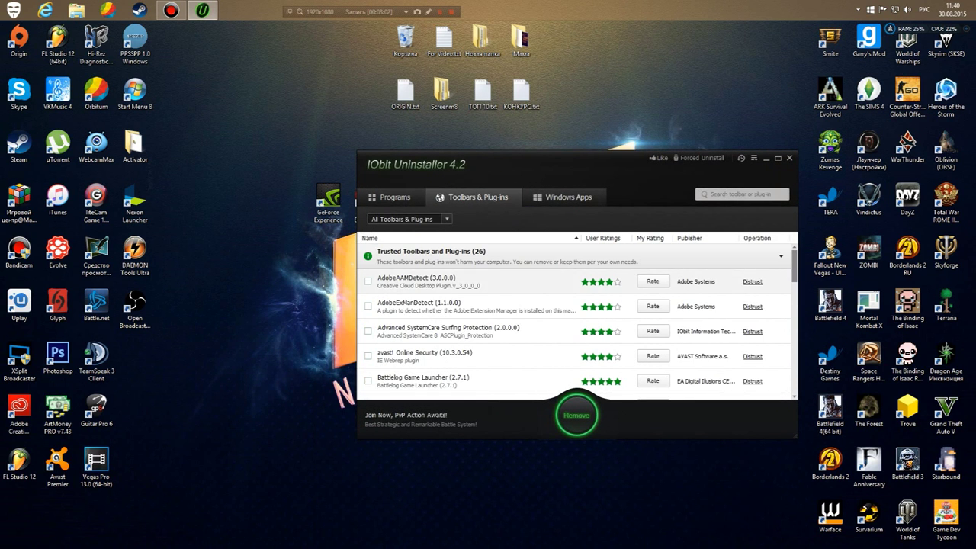
pyautogui.scroll(-10, 442, 306)
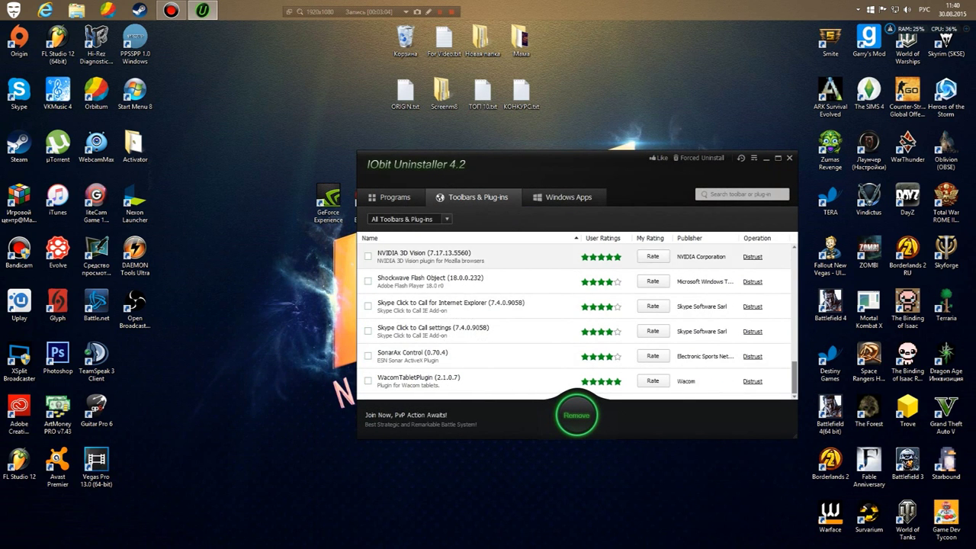
pyautogui.click(568, 197)
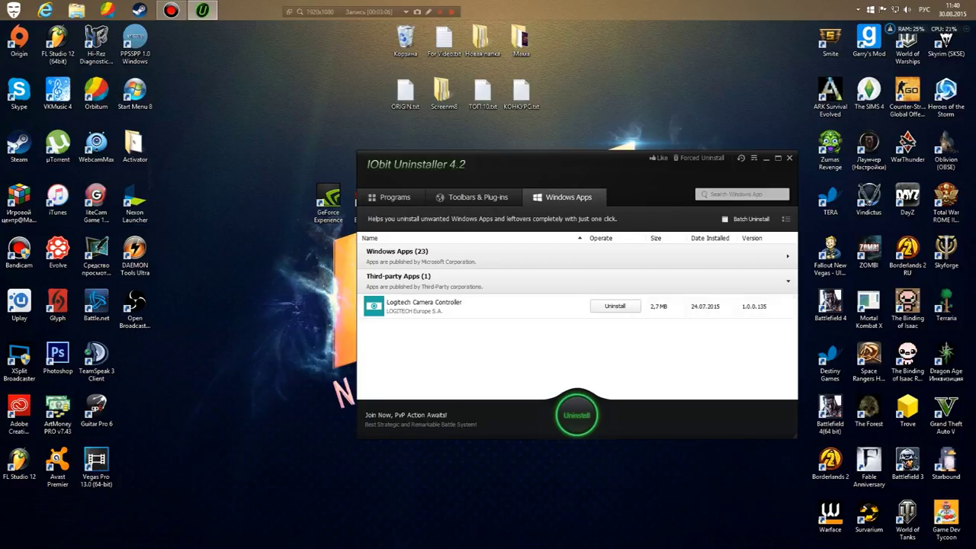
pyautogui.click(398, 252)
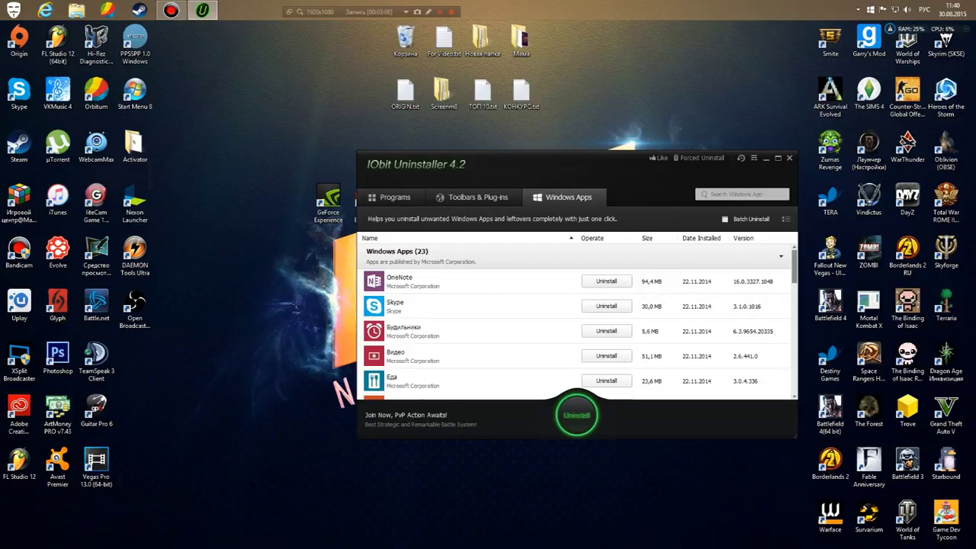
pyautogui.scroll(-5, 572, 321)
pyautogui.scroll(-3, 572, 331)
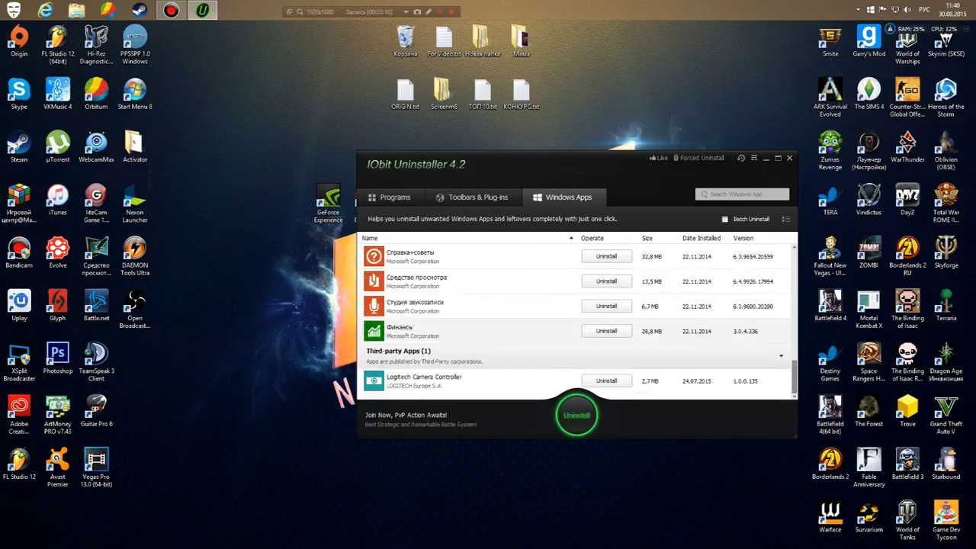
pyautogui.scroll(8, 572, 331)
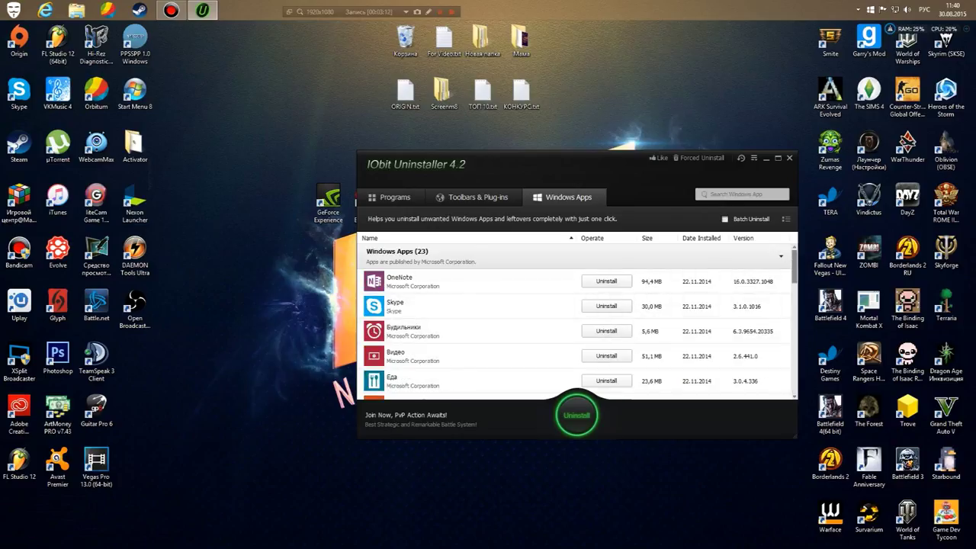
pyautogui.click(392, 196)
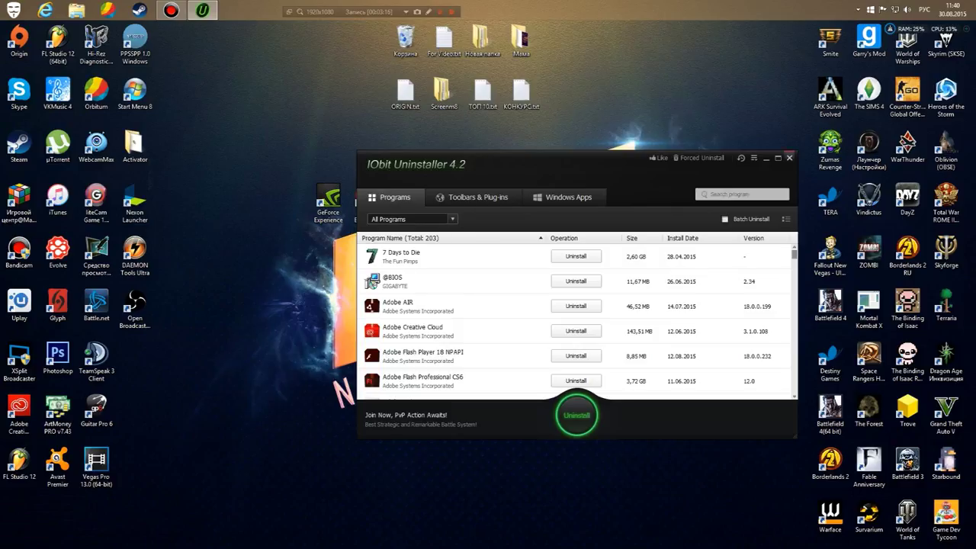
pyautogui.click(790, 158)
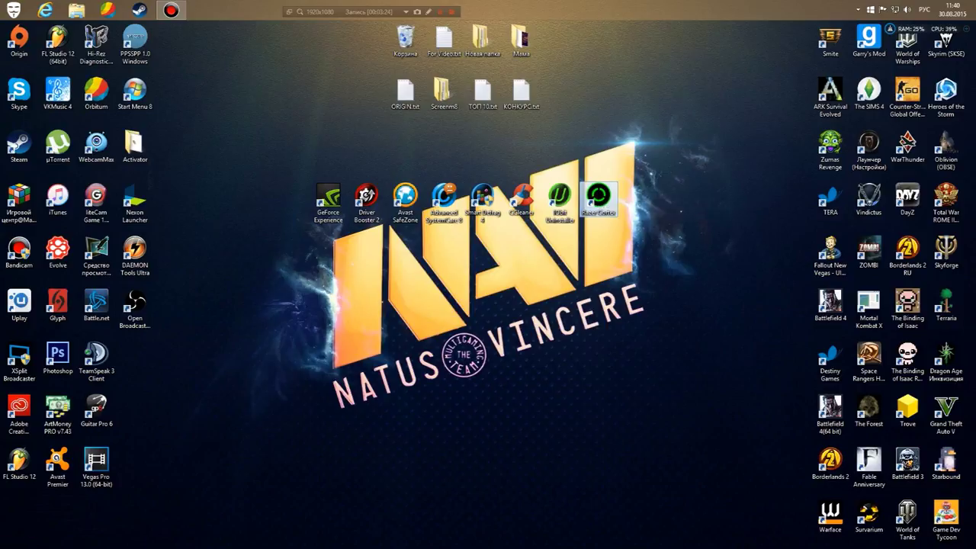
# Launch Razer Cortex and sign in with the account e-mail and password.
pyautogui.doubleClick(598, 197)
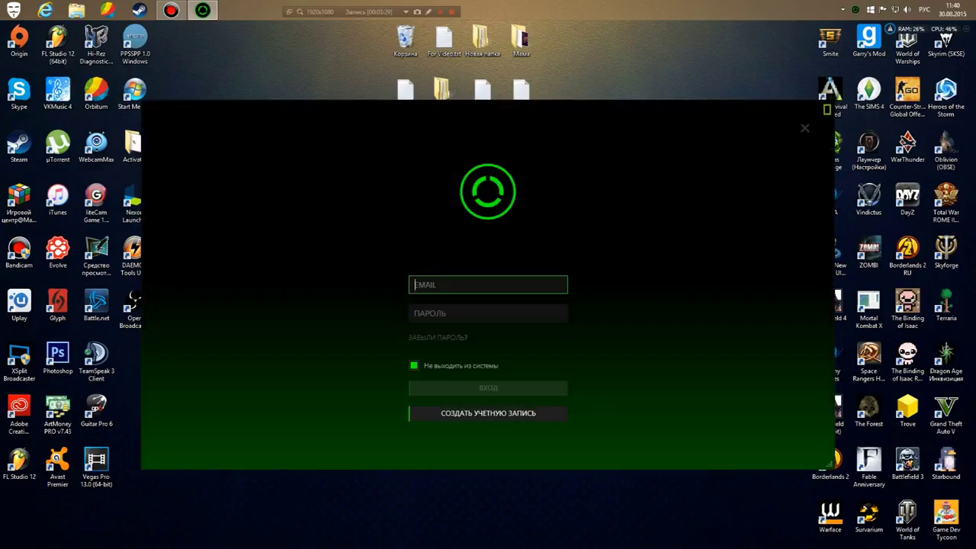
pyautogui.write('пм')
pyautogui.press('BackSpace')
pyautogui.press('BackSpace')
pyautogui.hotkey('alt', 'shift')
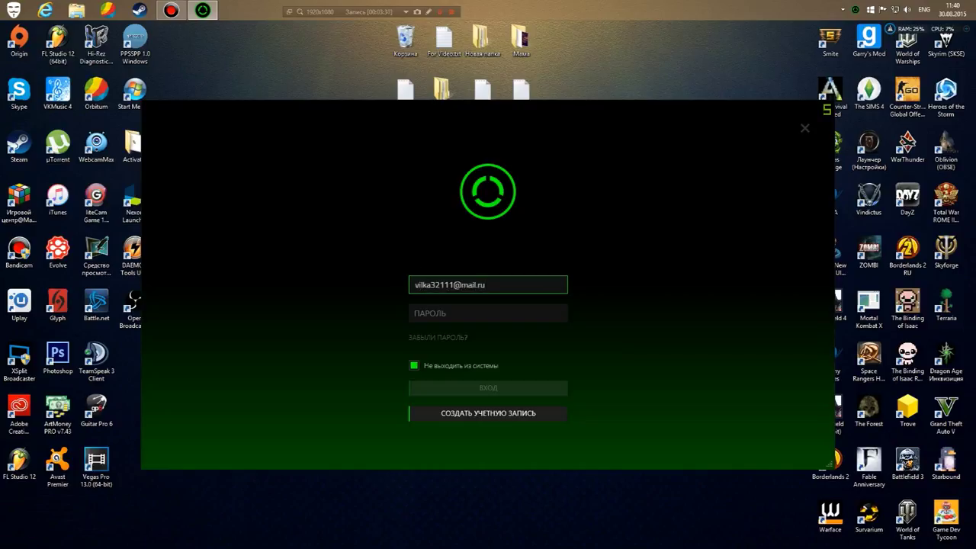
pyautogui.click(488, 312)
pyautogui.write('••••')
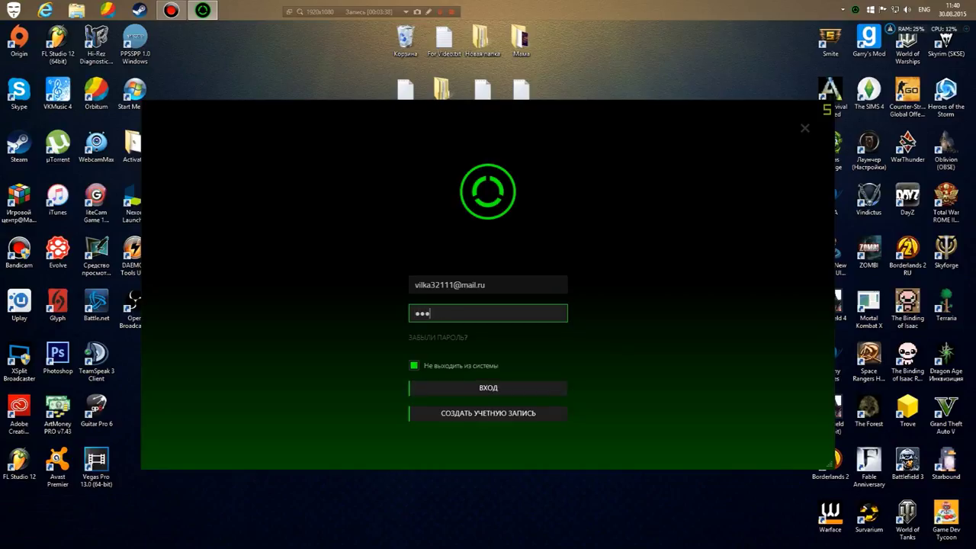
pyautogui.write('••••••')
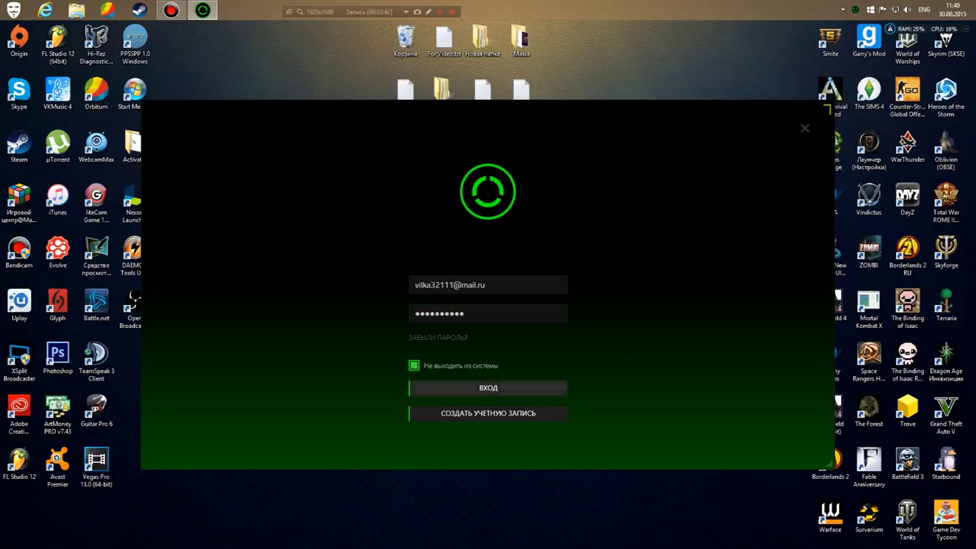
pyautogui.press('Return')
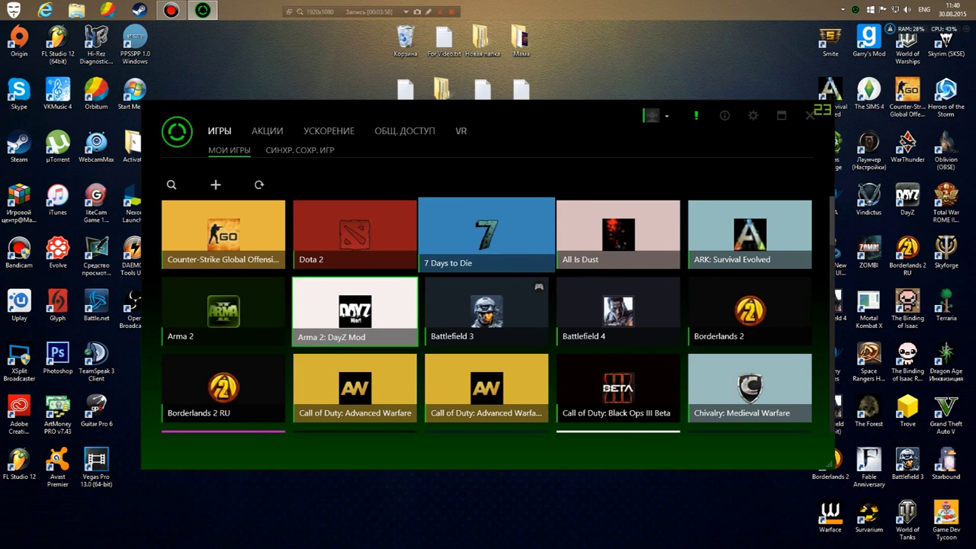
# Browse the МОИ ИГРЫ library and Dota 2's details, then open the СИНХР. СОХР. ИГР list.
pyautogui.scroll(-1, 486, 313)
pyautogui.scroll(1, 486, 313)
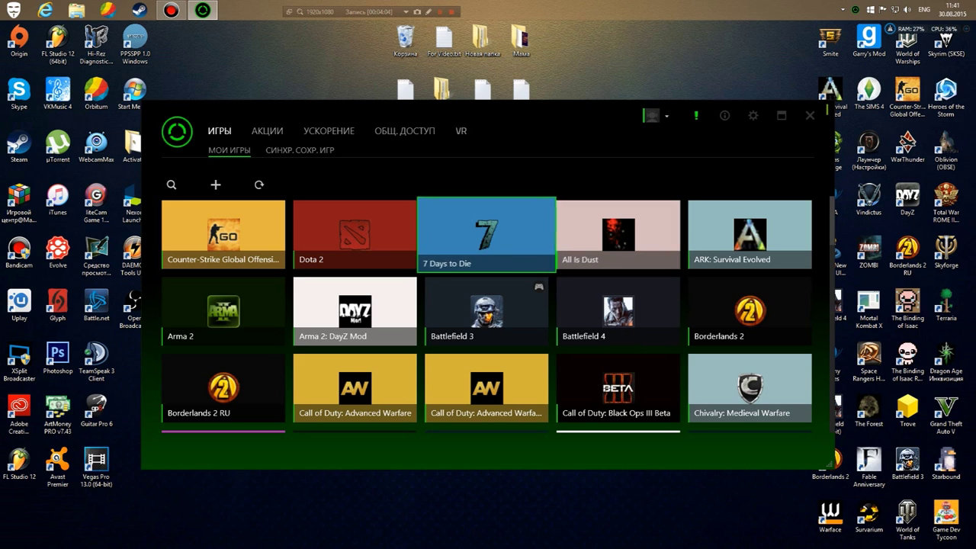
pyautogui.scroll(-1, 223, 389)
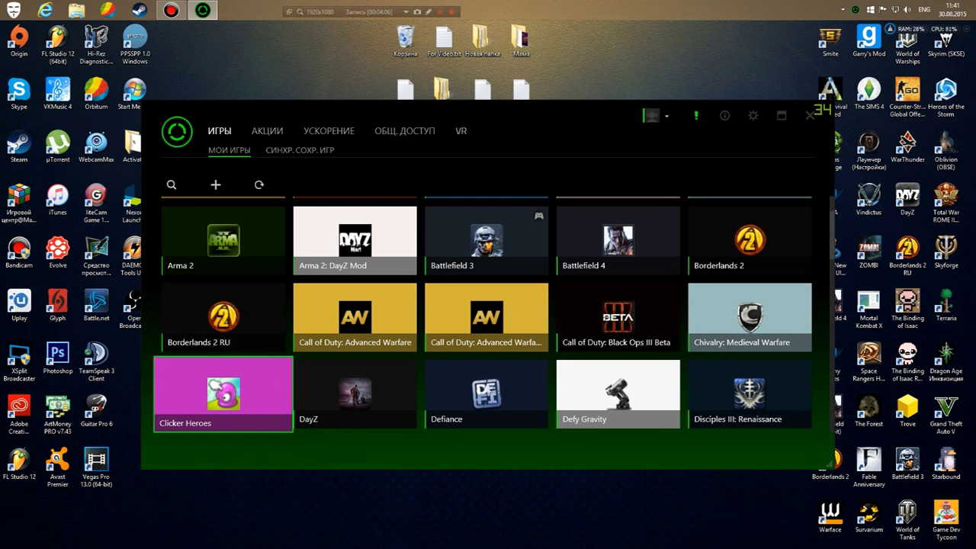
pyautogui.scroll(1, 222, 236)
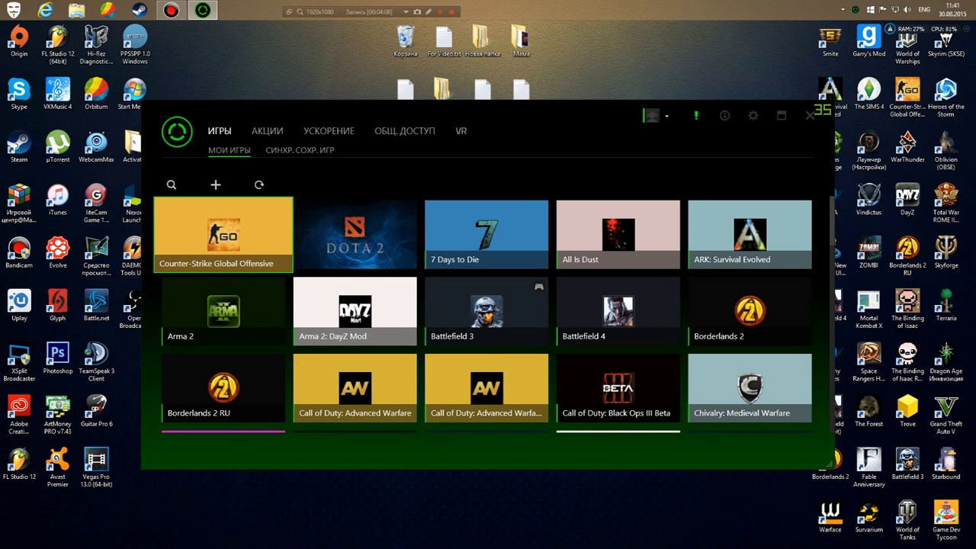
pyautogui.click(355, 234)
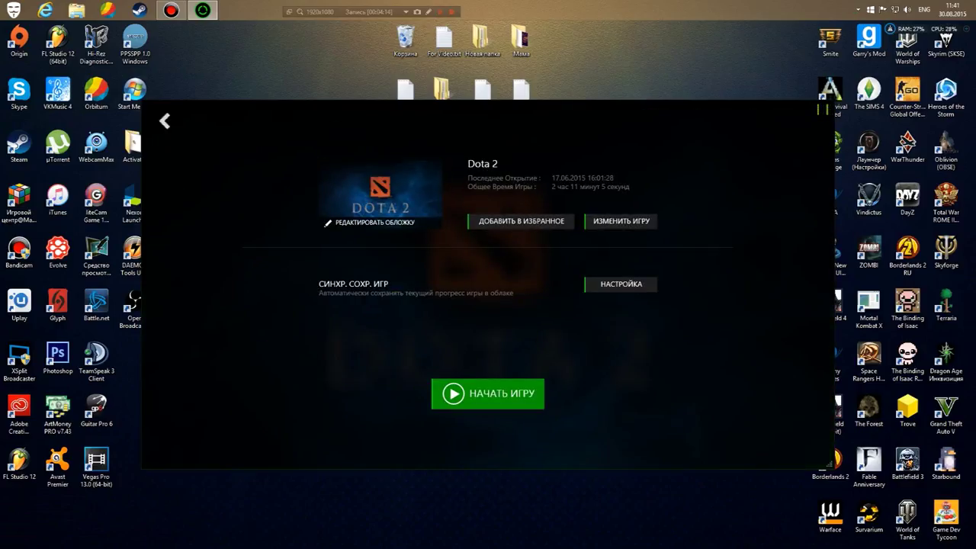
pyautogui.click(164, 121)
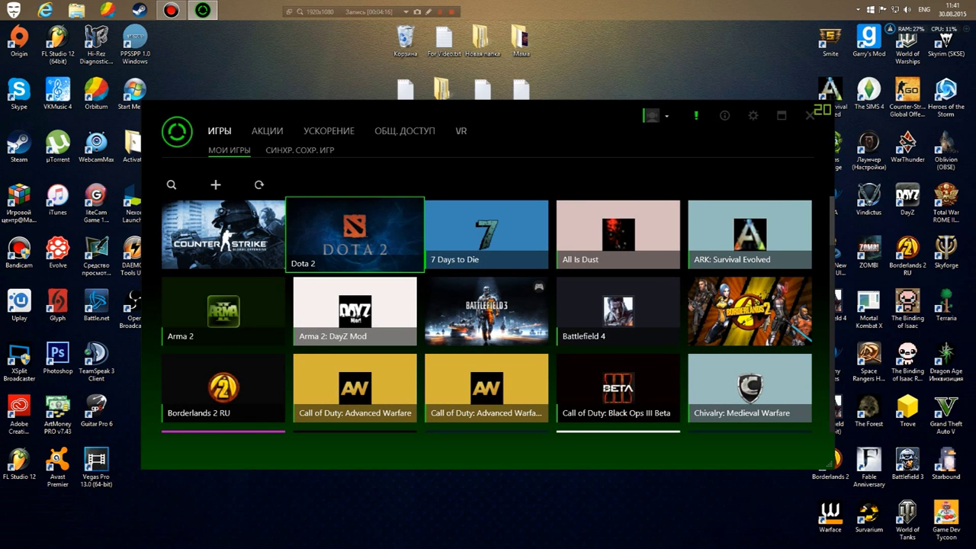
pyautogui.click(172, 185)
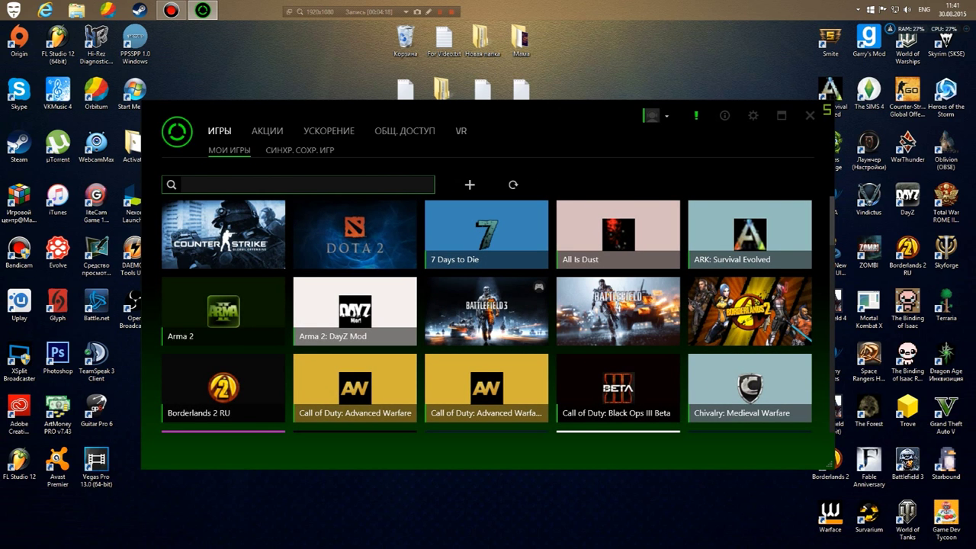
pyautogui.click(300, 151)
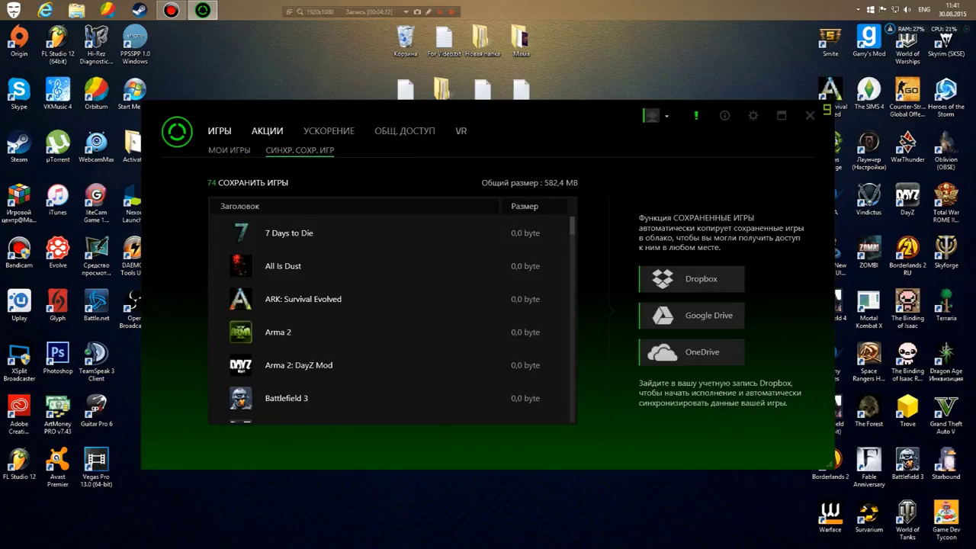
# View the АКЦИИ deals page, then open the УСКОРЕНИЕ boost settings.
pyautogui.click(267, 131)
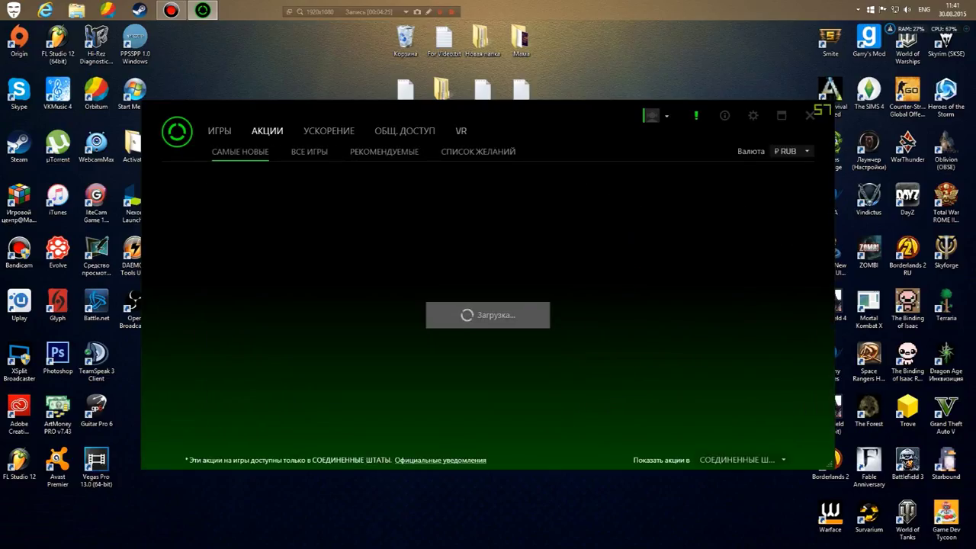
pyautogui.click(329, 130)
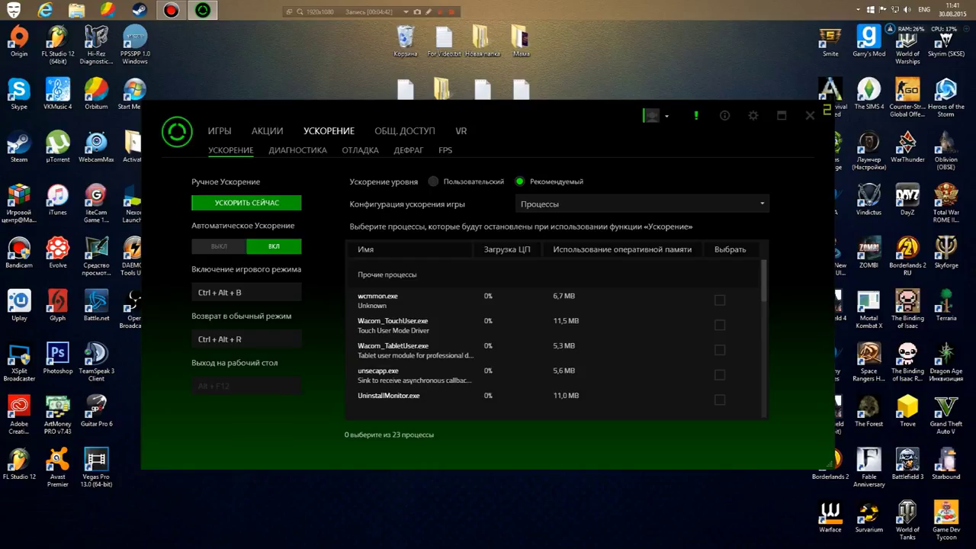
# Keep the Процессы boost configuration and leave the boost level at Рекомендуемый.
pyautogui.click(642, 204)
pyautogui.click(564, 218)
pyautogui.scroll(-5, 553, 344)
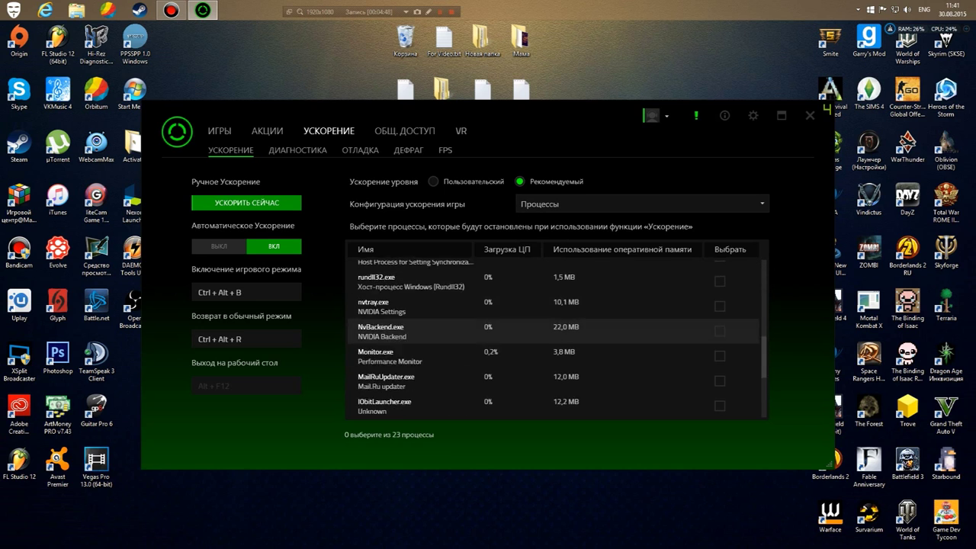
pyautogui.scroll(2, 553, 343)
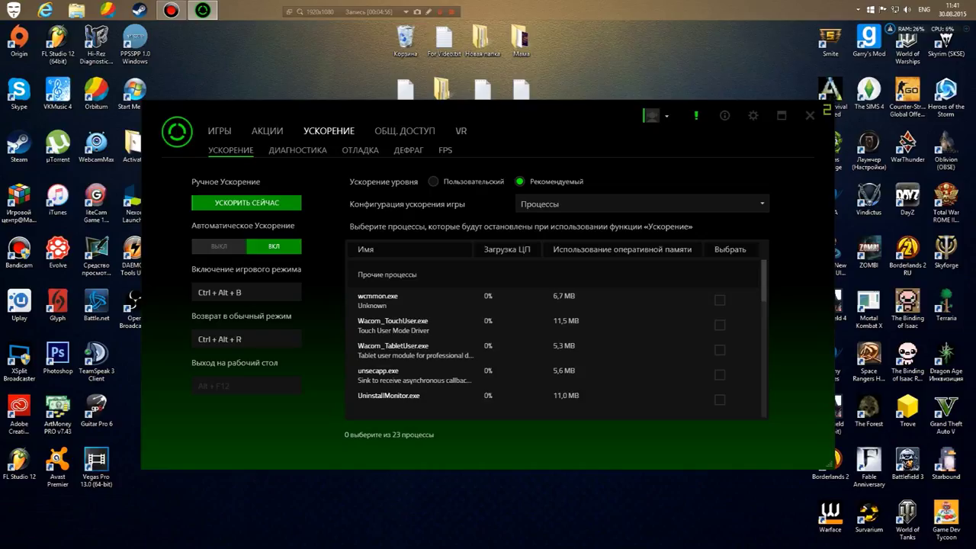
pyautogui.click(433, 182)
pyautogui.click(520, 182)
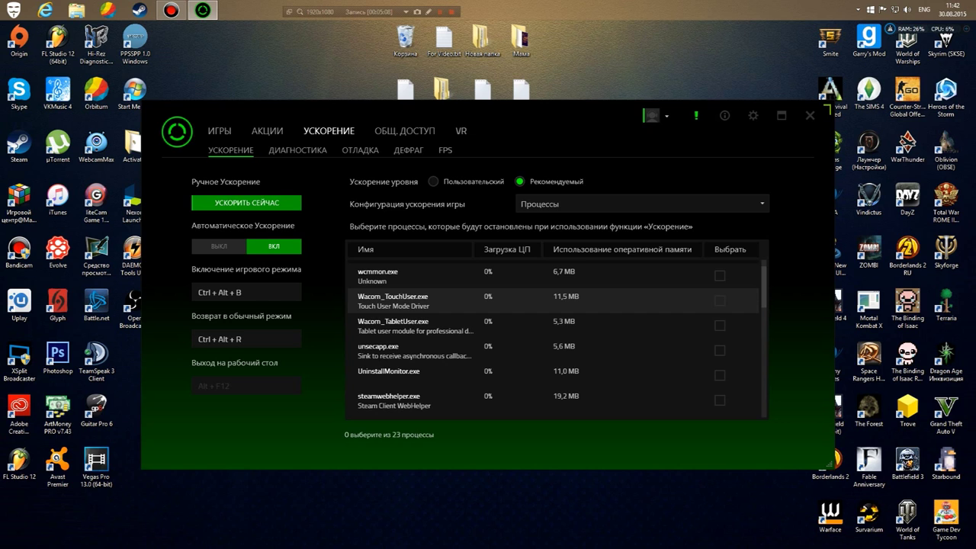
# Scroll the process list, confirm Процессы again, and open the ДИАГНОСТИКА report page.
pyautogui.scroll(-3, 534, 301)
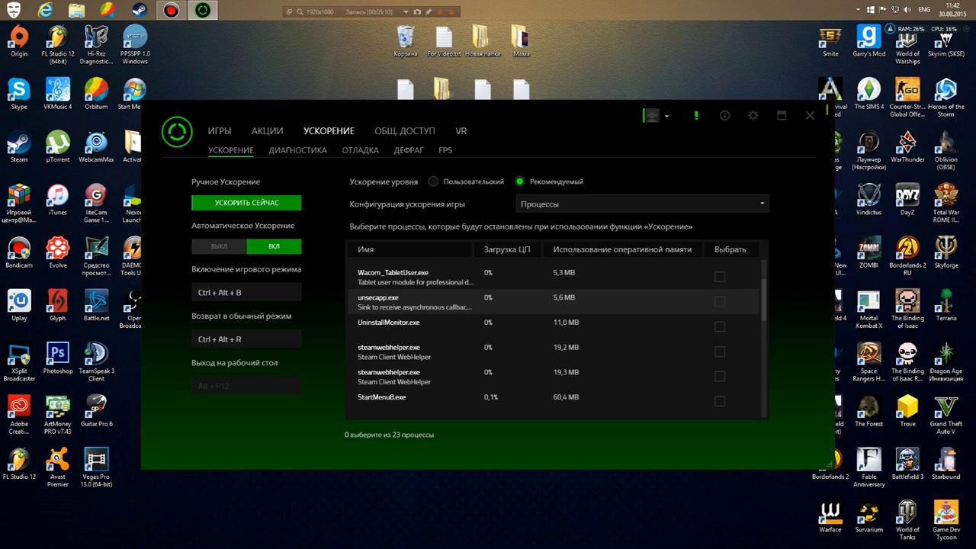
pyautogui.scroll(-2, 534, 301)
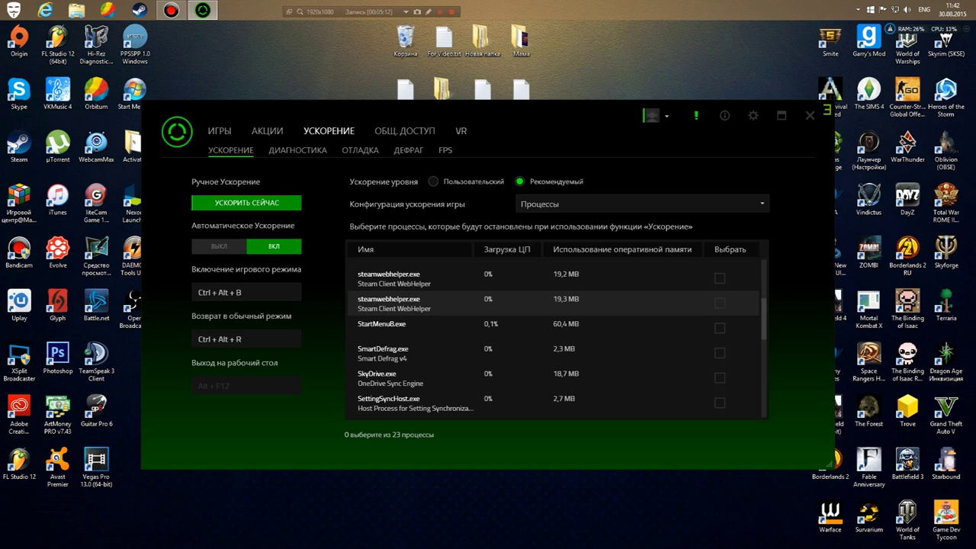
pyautogui.scroll(-1, 534, 301)
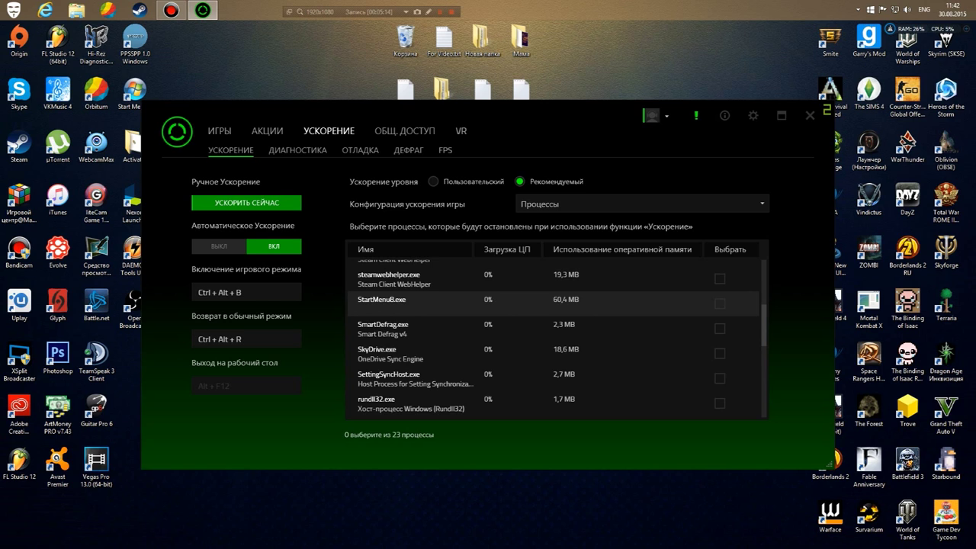
pyautogui.scroll(-2, 533, 301)
pyautogui.scroll(-2, 533, 312)
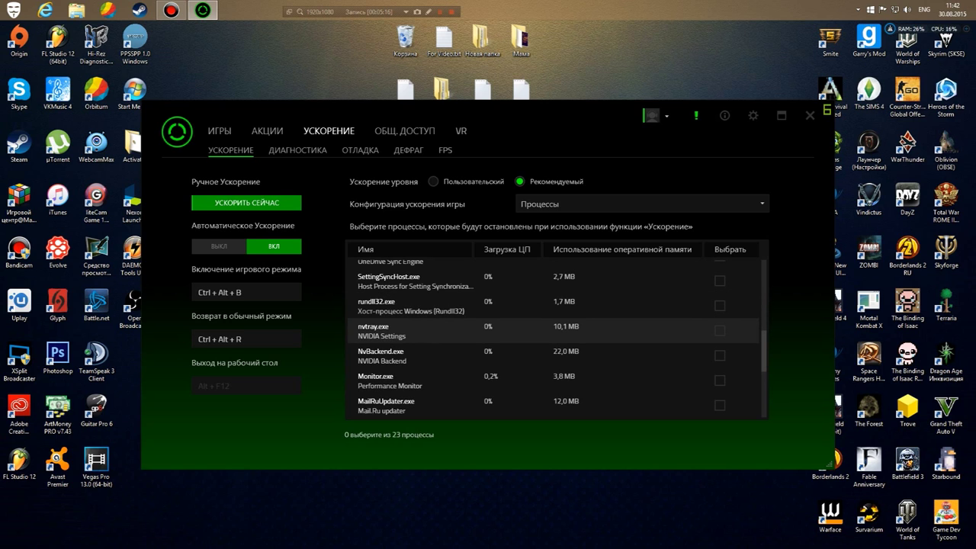
pyautogui.scroll(-5, 534, 329)
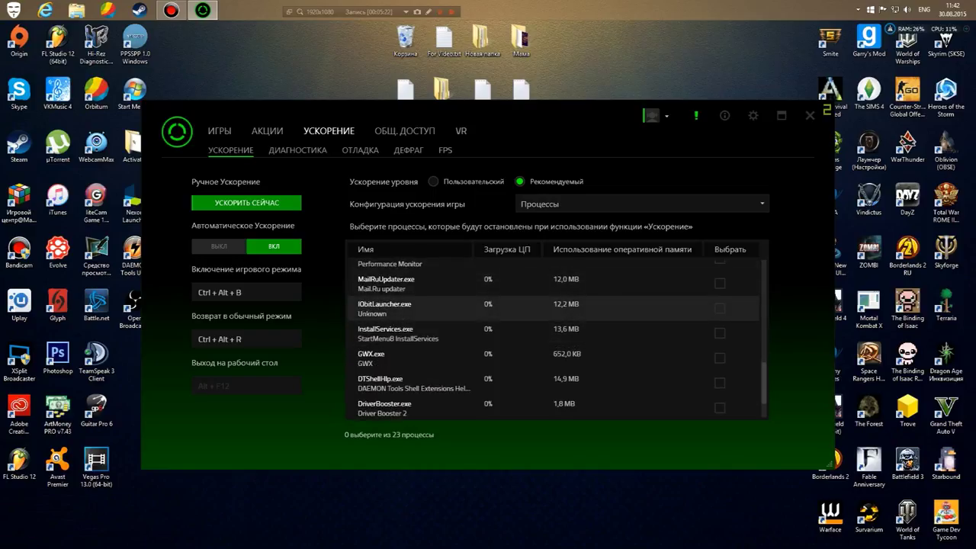
pyautogui.scroll(-2, 553, 335)
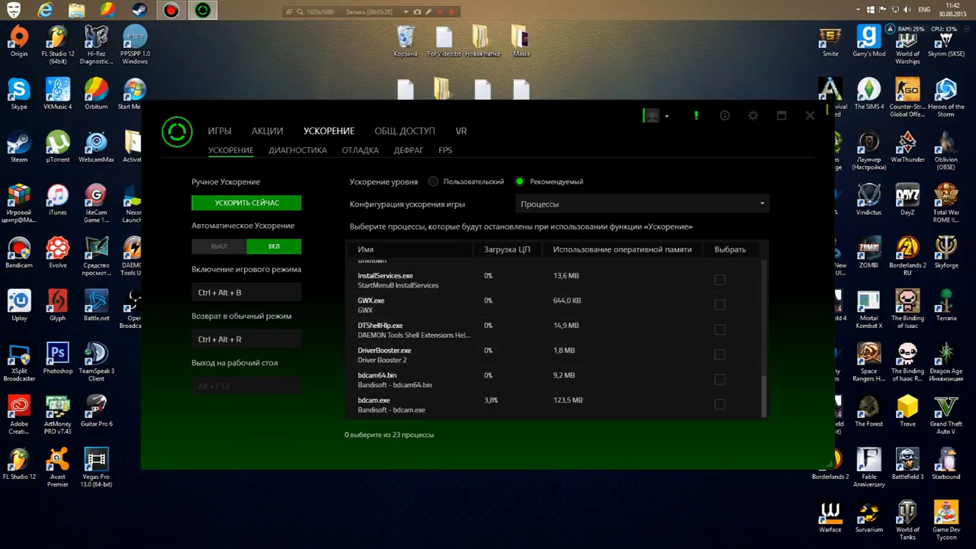
pyautogui.click(641, 203)
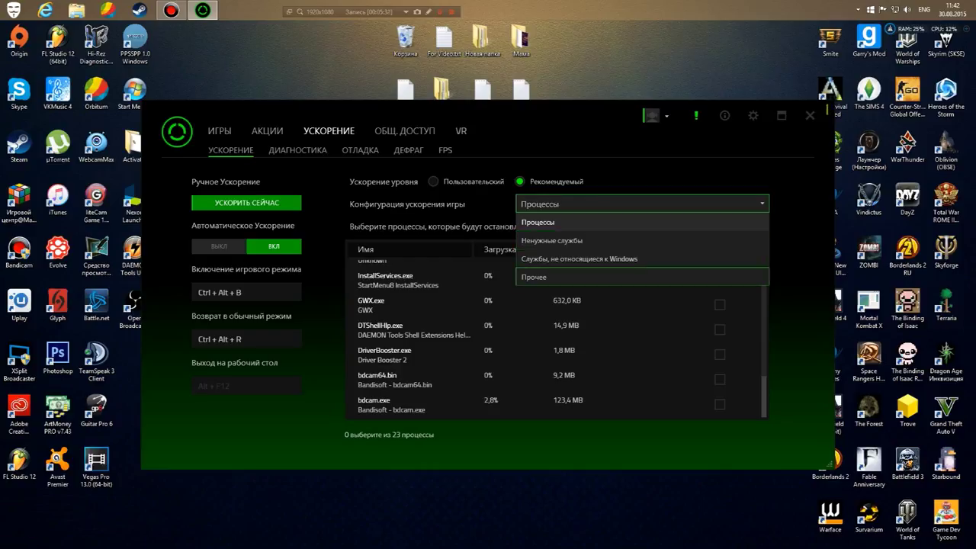
pyautogui.click(538, 222)
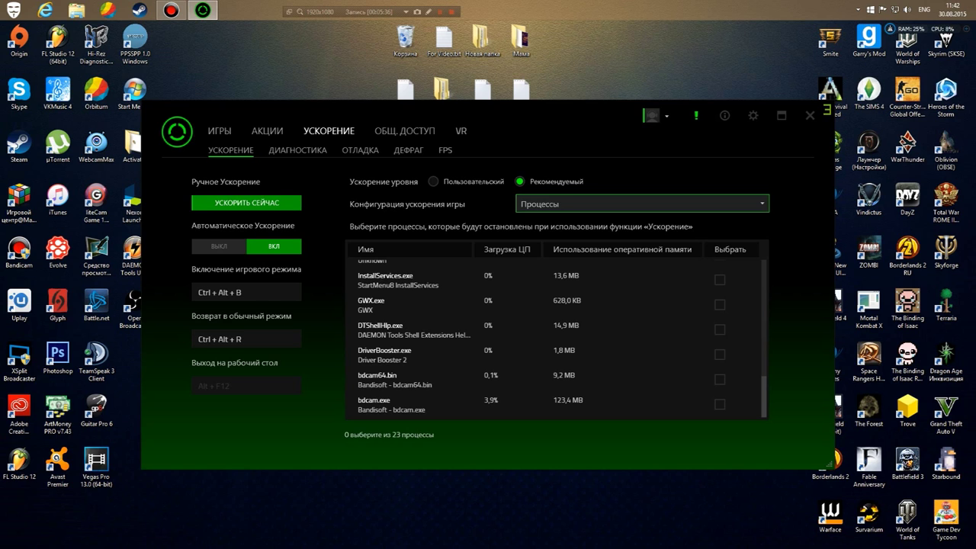
pyautogui.click(297, 150)
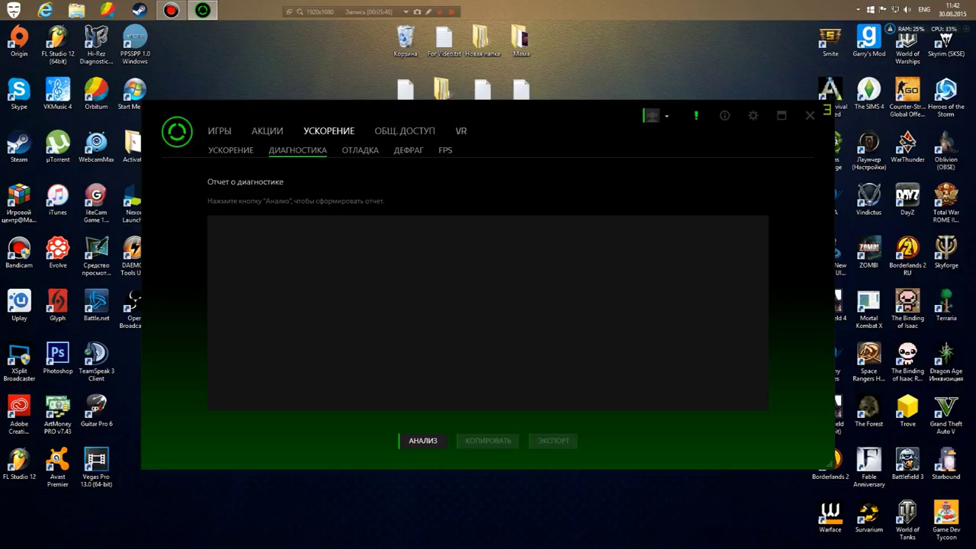
# View the ОТЛАДКА tweaks, ДЕФРАГ game defragmentation, and FPS settings pages.
pyautogui.click(360, 150)
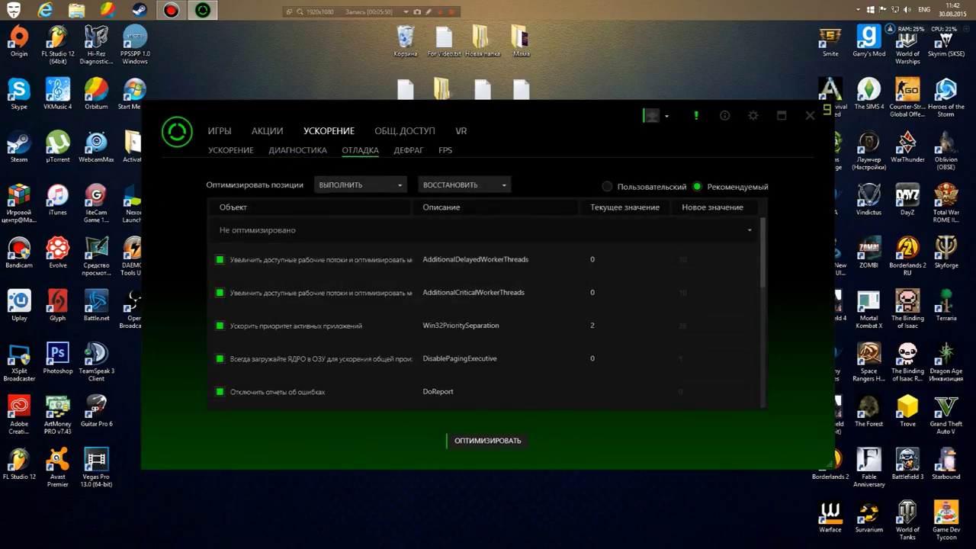
pyautogui.click(408, 150)
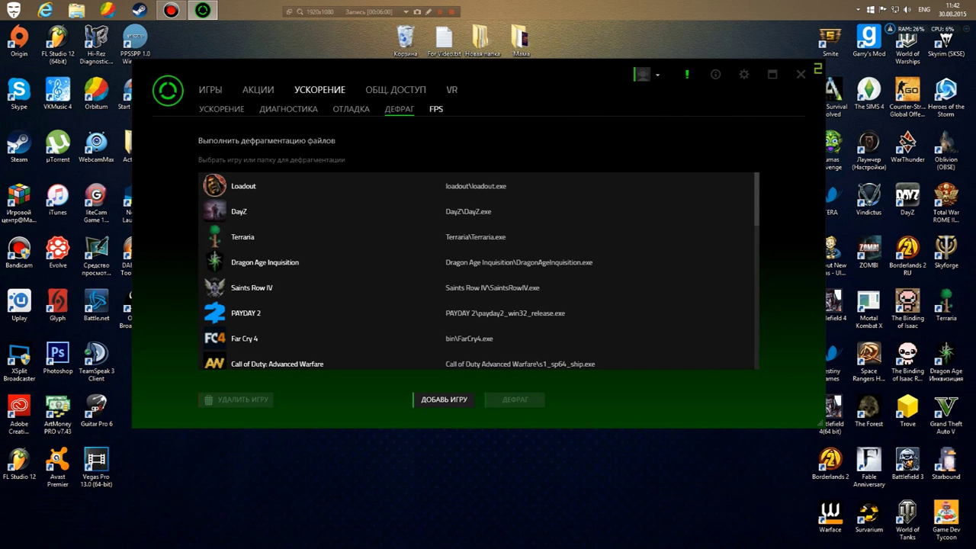
pyautogui.click(436, 109)
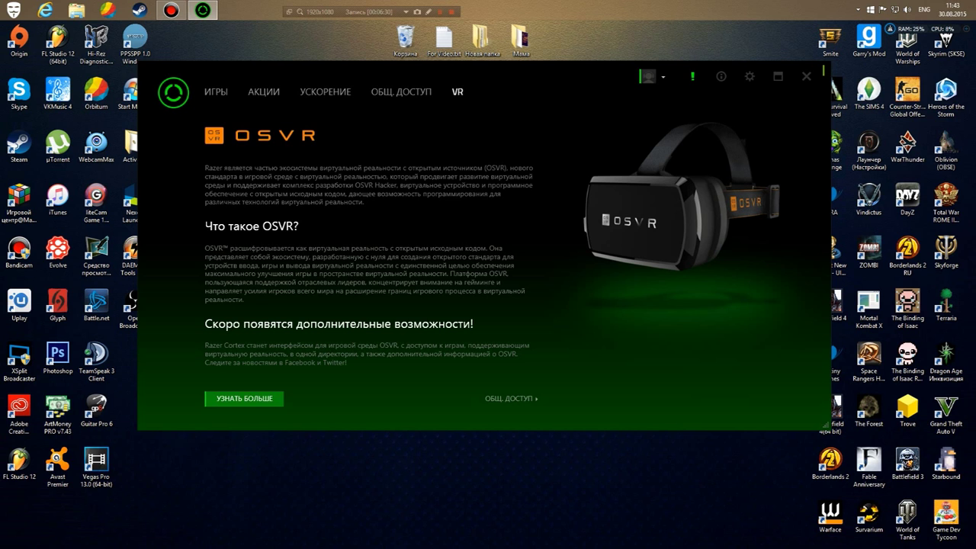
pyautogui.hotkey('alt', 'F4')
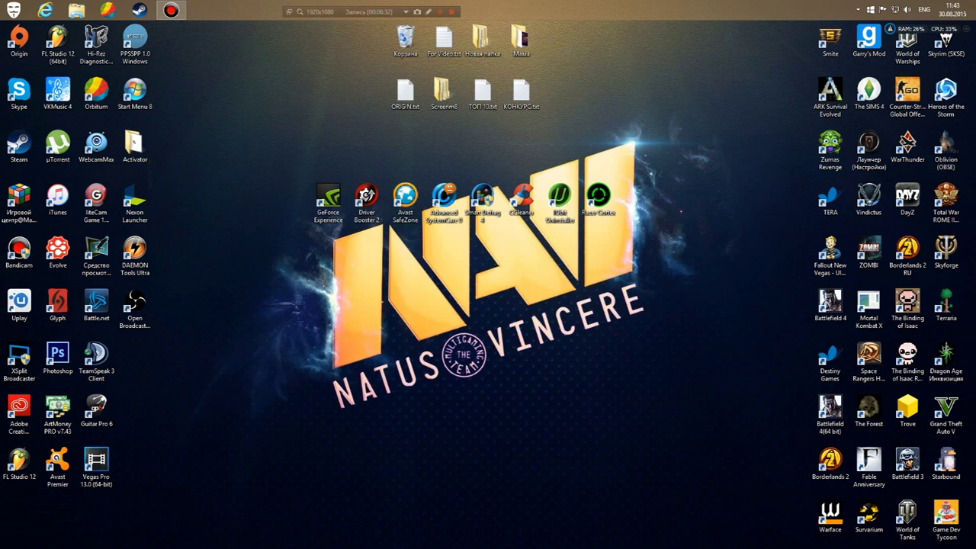
pyautogui.moveTo(660, 227); pyautogui.dragTo(309, 181)
pyautogui.click(328, 199)
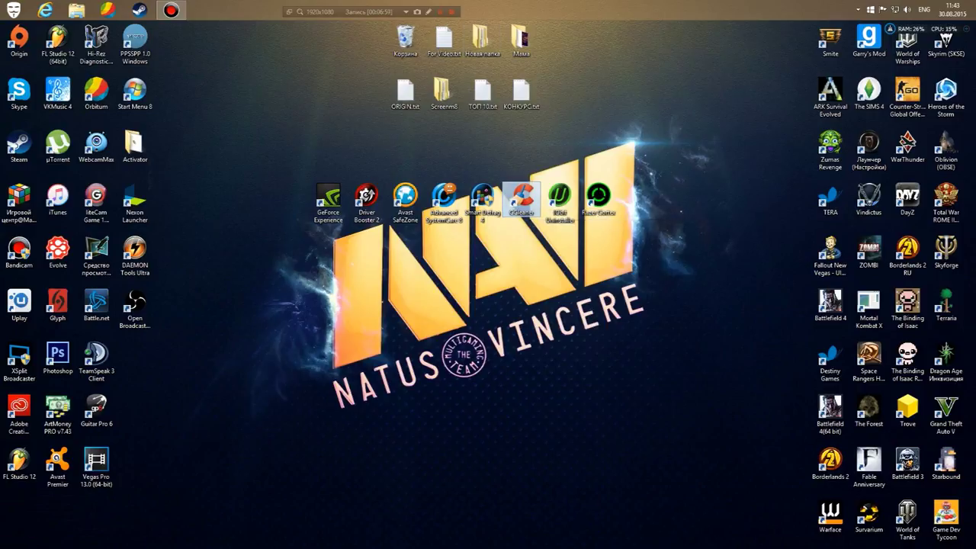
pyautogui.moveTo(560, 197); pyautogui.dragTo(560, 197)
pyautogui.moveTo(600, 299); pyautogui.dragTo(280, 163)
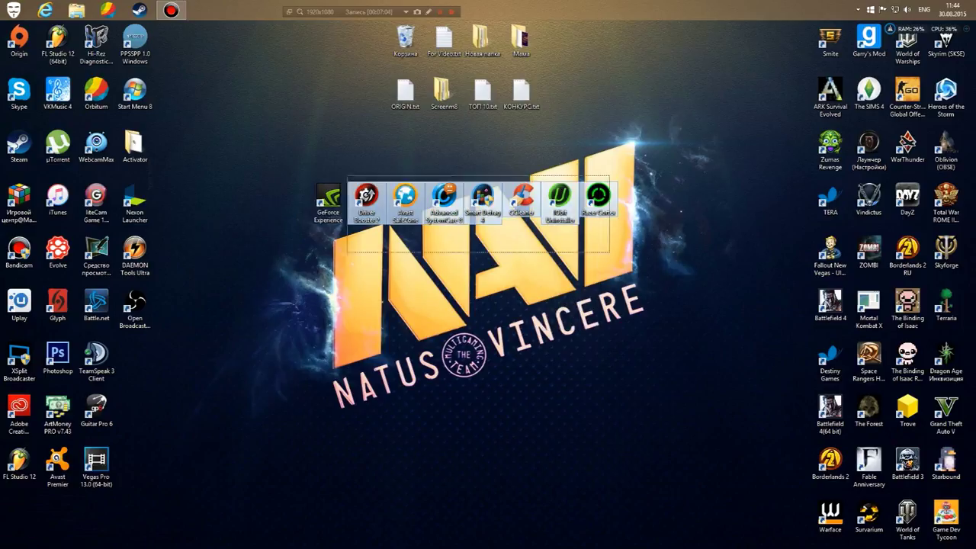
pyautogui.click(280, 163)
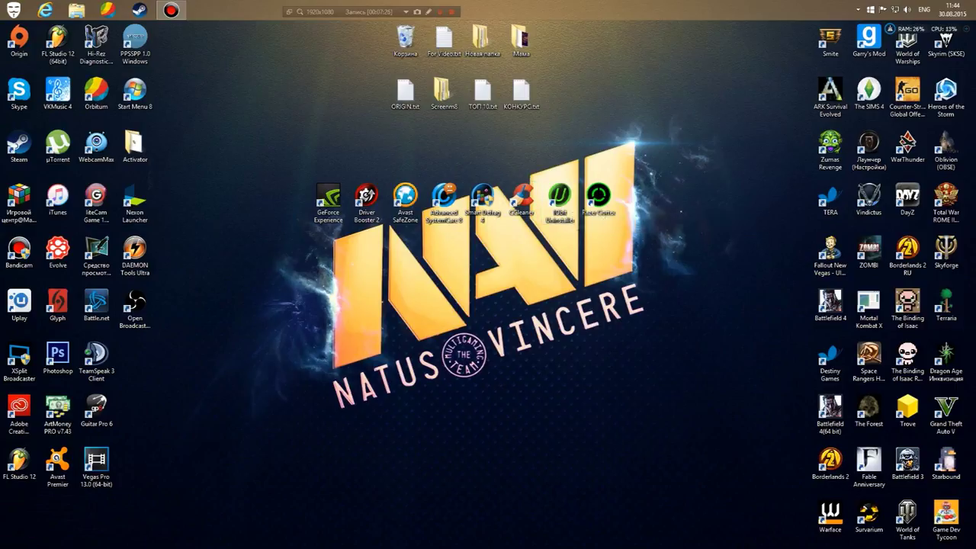
pyautogui.moveTo(259, 249); pyautogui.dragTo(680, 160)
pyautogui.moveTo(687, 243); pyautogui.dragTo(279, 151)
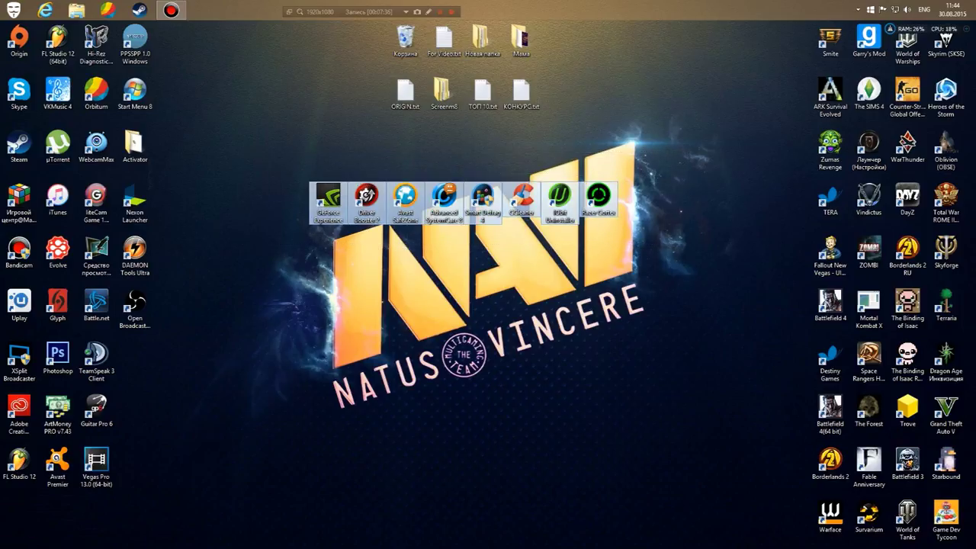
pyautogui.click(279, 151)
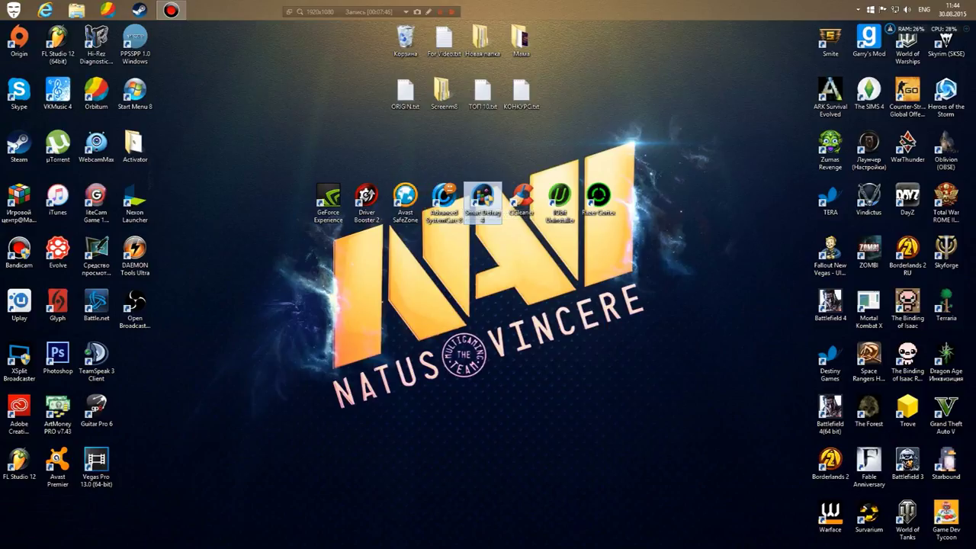
pyautogui.moveTo(465, 156); pyautogui.dragTo(504, 257)
pyautogui.moveTo(469, 169); pyautogui.dragTo(497, 245)
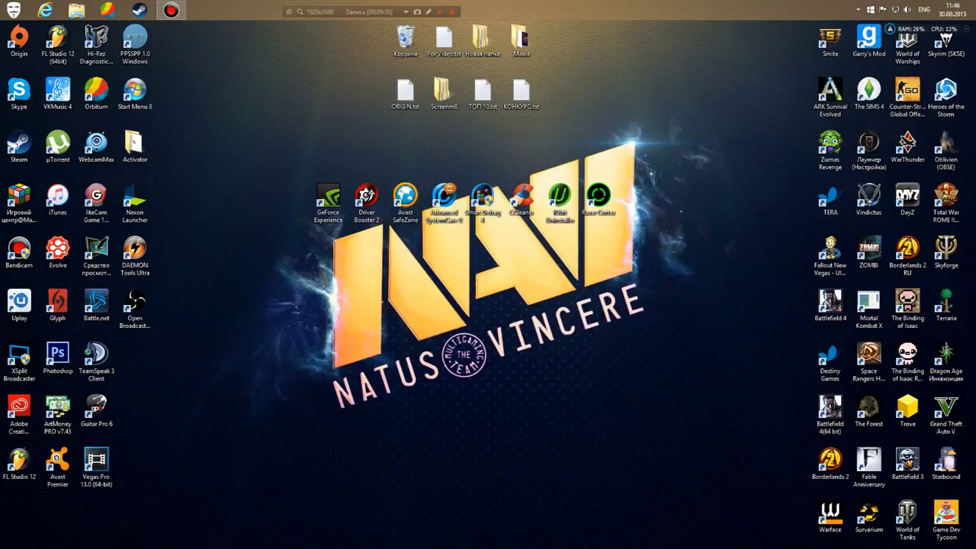
# Place the RAM/CPU meter near the desktop centre and show its temperature readings.
pyautogui.moveTo(923, 28); pyautogui.dragTo(590, 319)
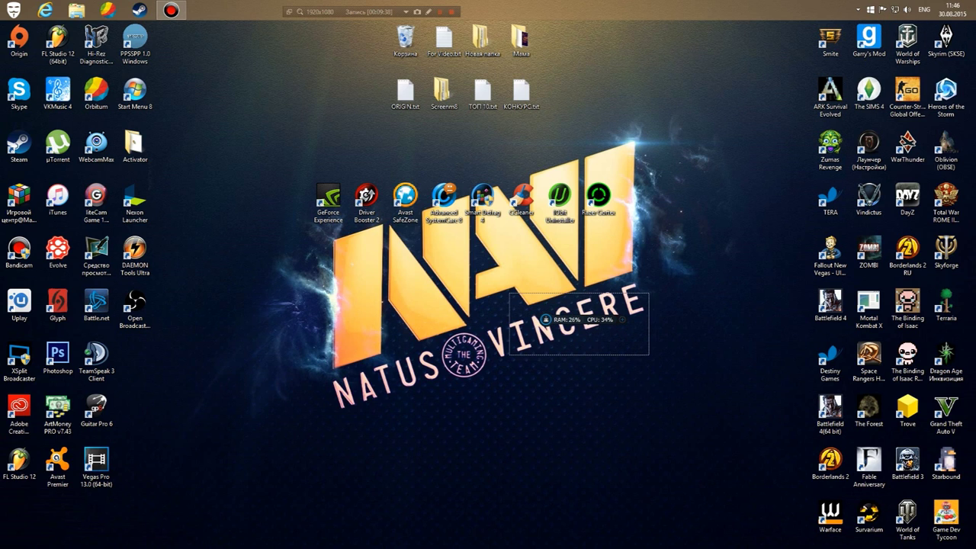
pyautogui.moveTo(590, 319); pyautogui.dragTo(502, 271)
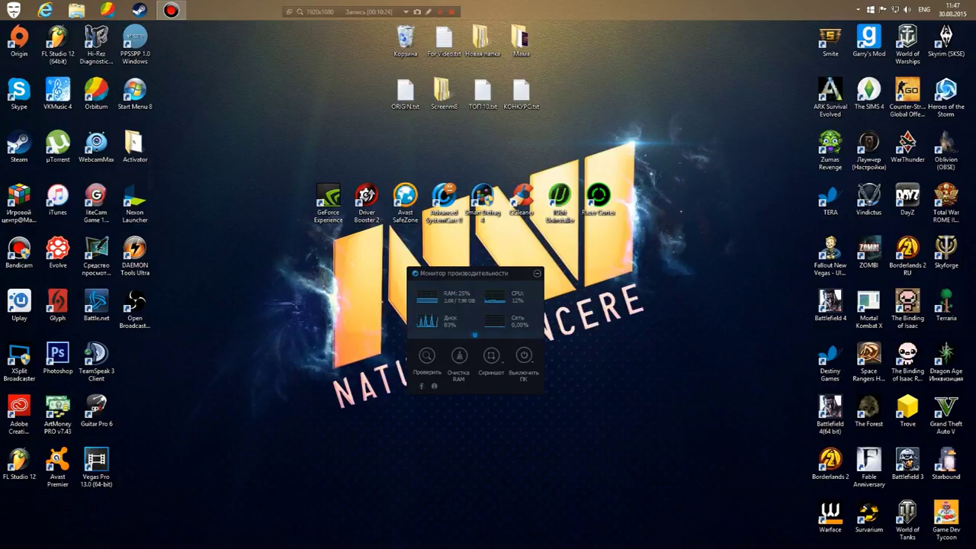
pyautogui.click(475, 335)
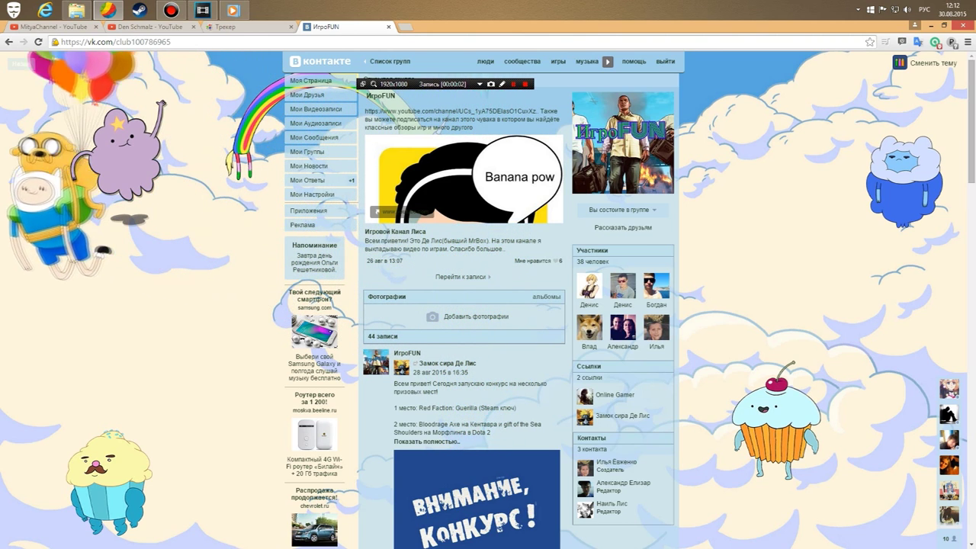
pyautogui.scroll(-1, 483, 305)
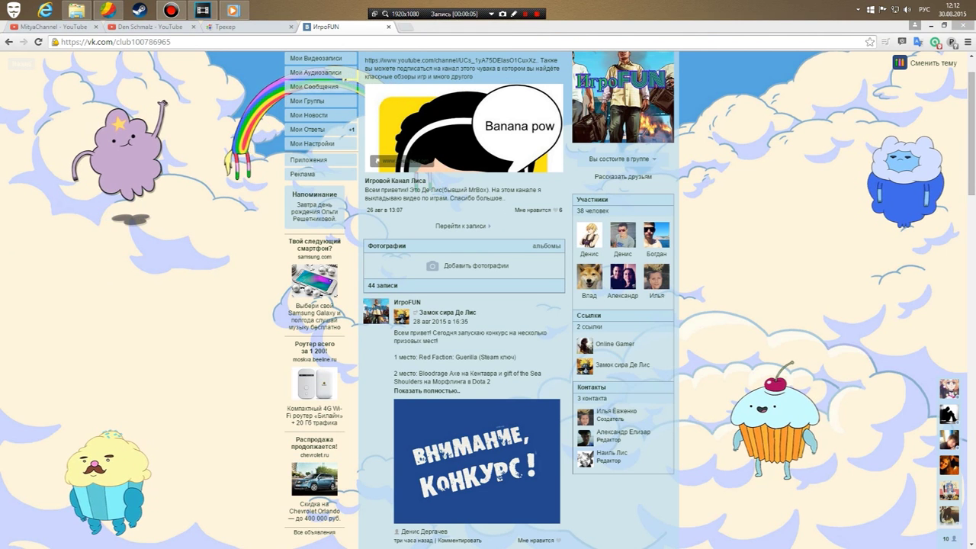
pyautogui.scroll(1, 484, 305)
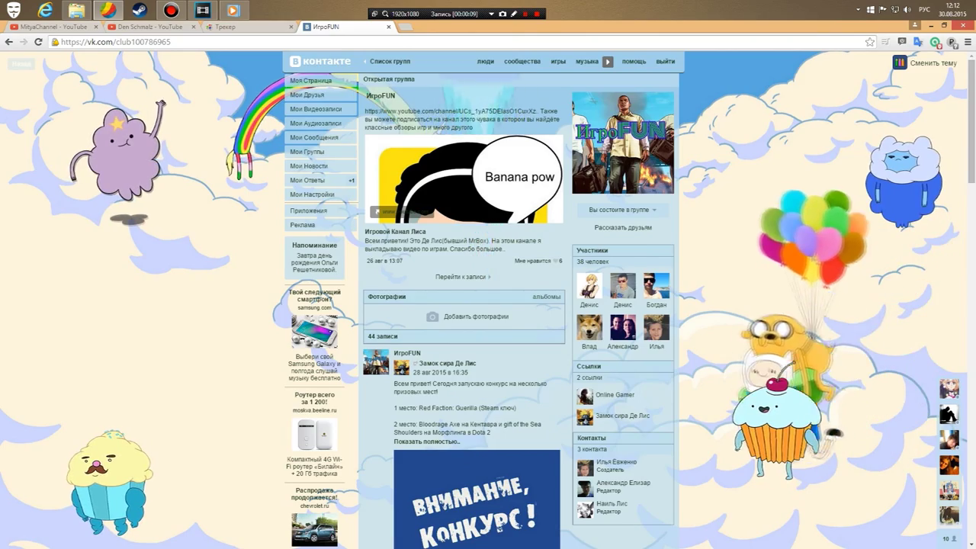
pyautogui.scroll(-15, 518, 305)
pyautogui.scroll(-6, 519, 305)
pyautogui.scroll(15, 519, 305)
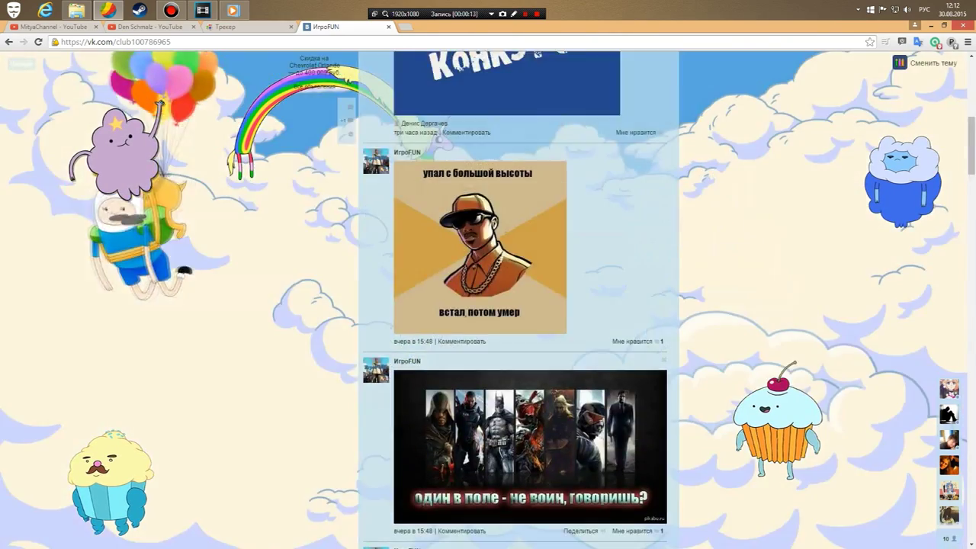